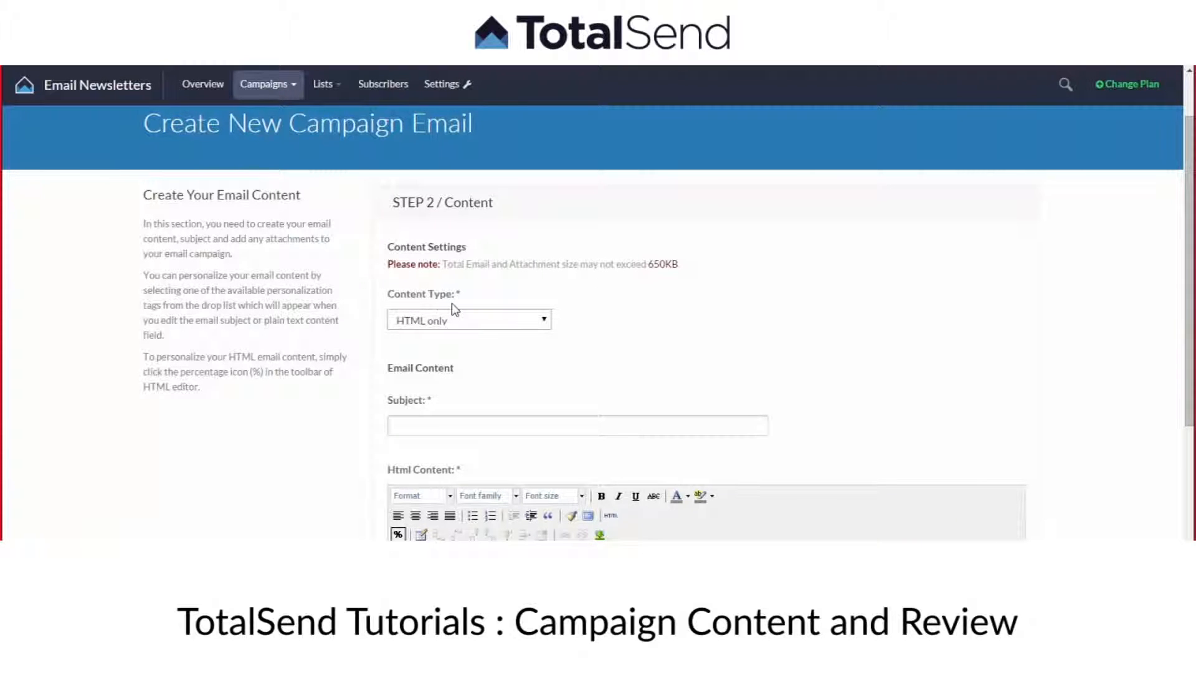
- Set the campaign email's content type to Both HTML and plain text
left_click(527, 320)
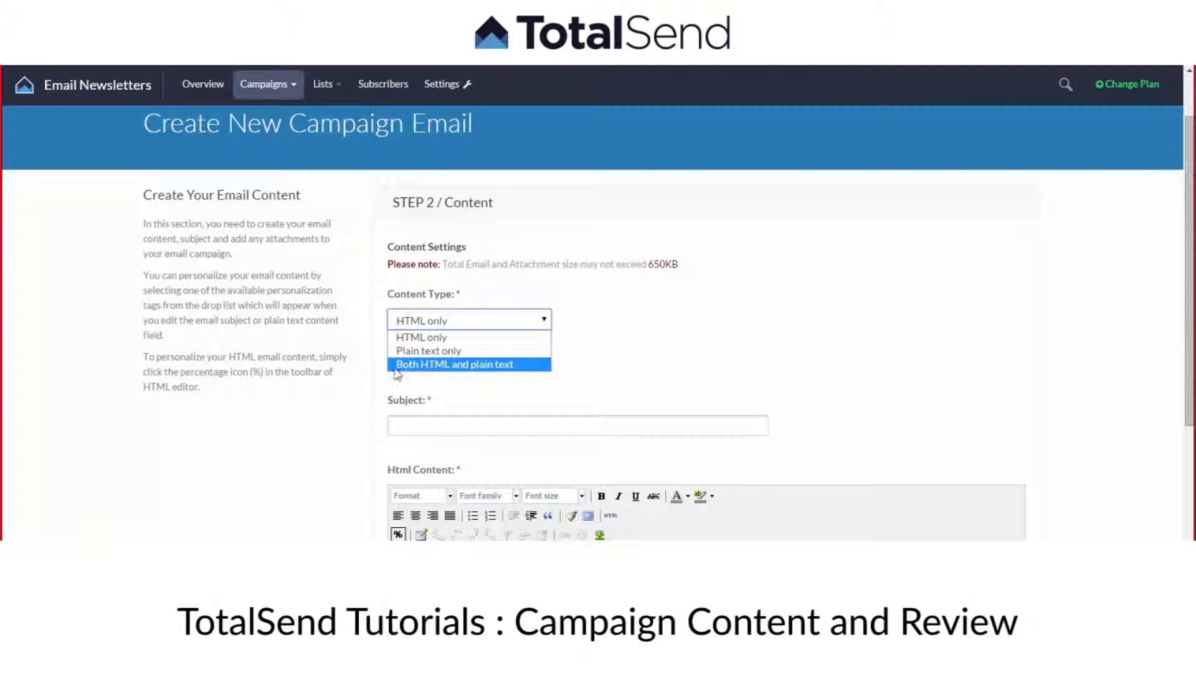
left_click(561, 363)
left_click(495, 320)
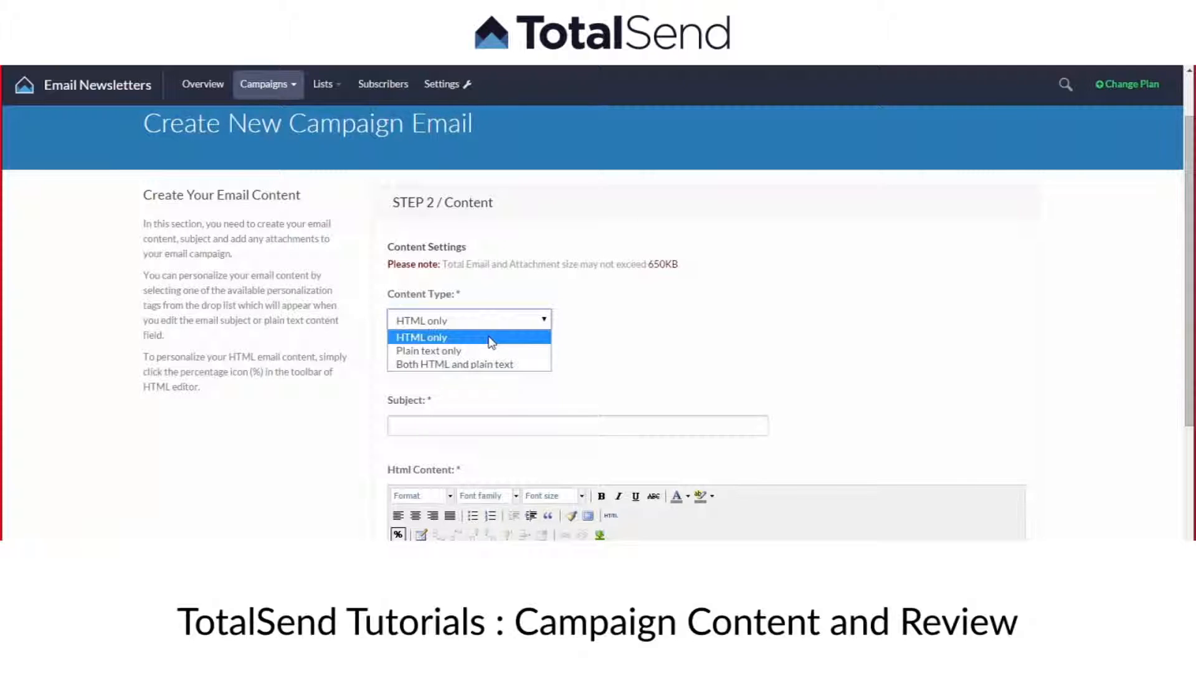
left_click(491, 341)
left_click(524, 322)
left_click(527, 370)
scroll(629, 337, "down", 1)
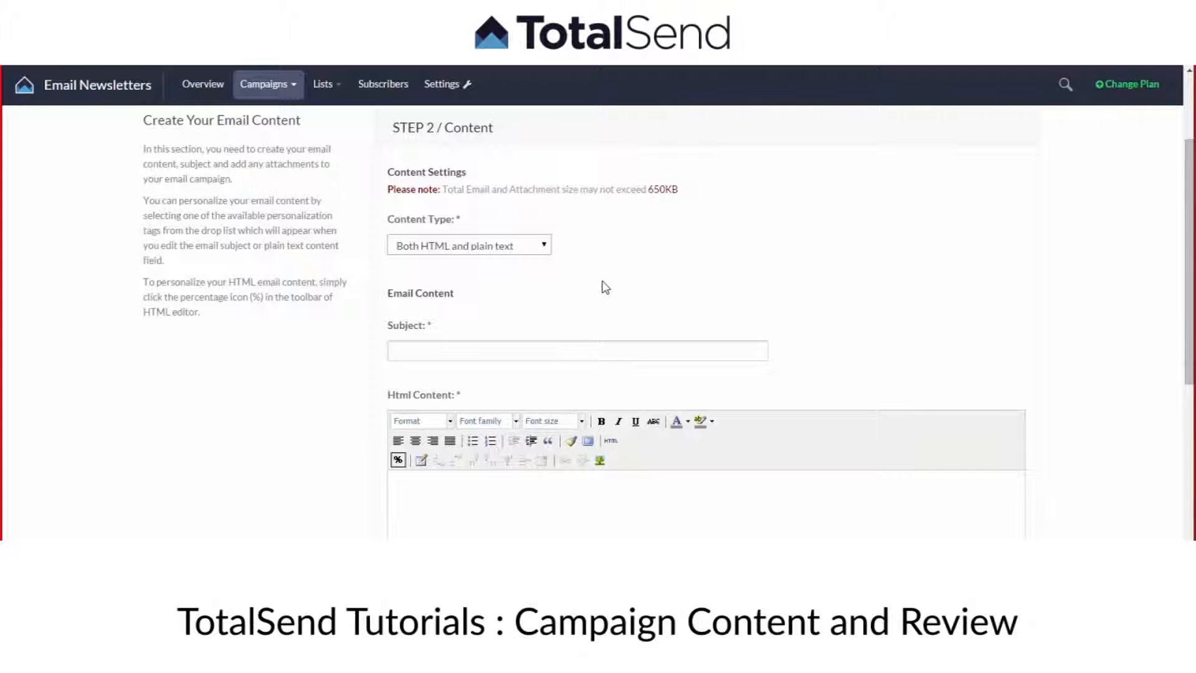
- Set the campaign email's content type to HTML only
left_click(536, 245)
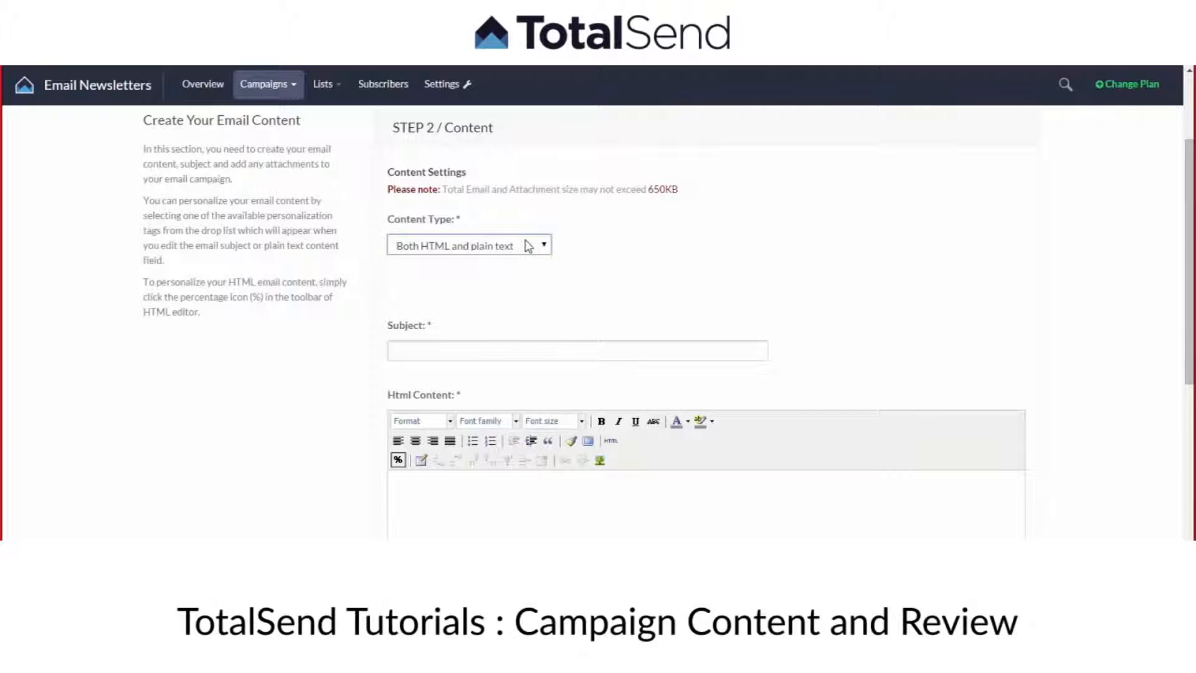
left_click(469, 259)
left_click(646, 247)
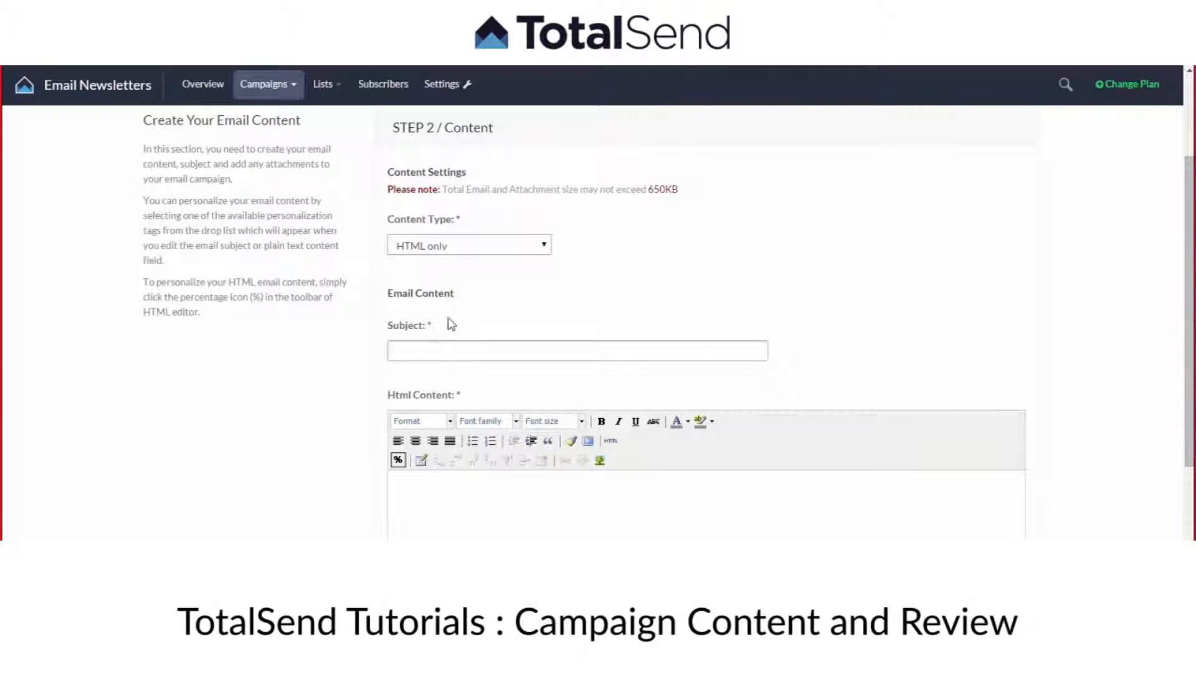
- Enter the subject "Your account is currently waiting for you" and append the First Name (Global) custom field as personalized content
left_click(450, 348)
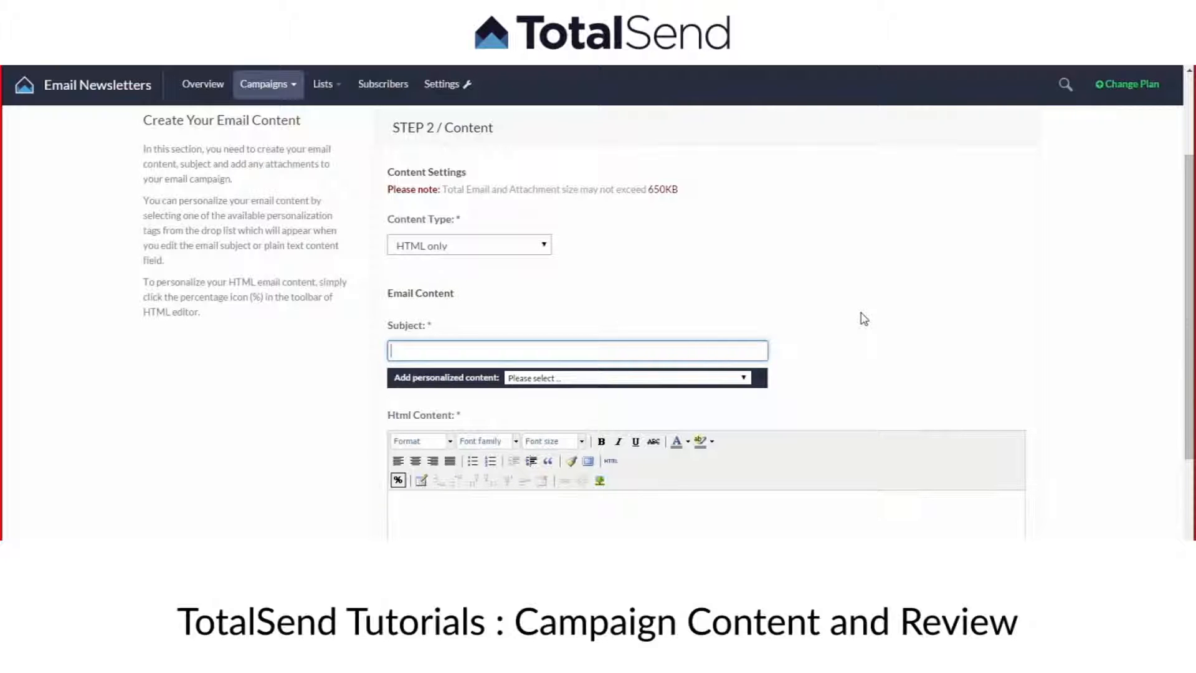
type("Your account is current")
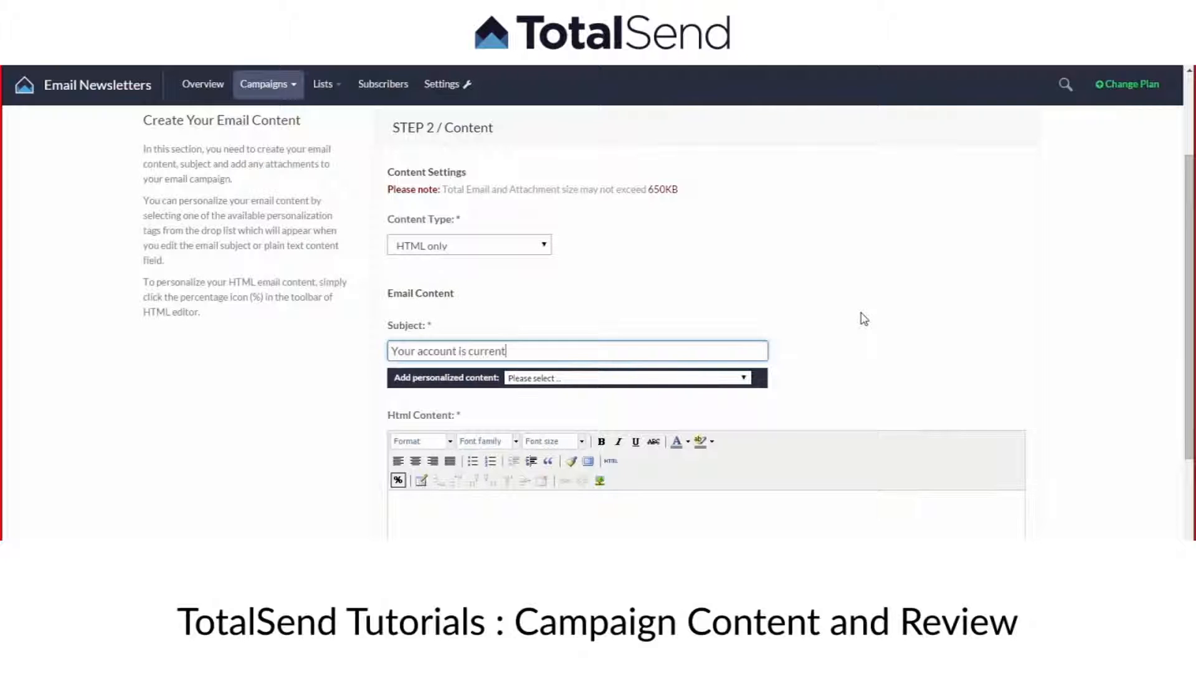
type("ly waiting for you")
left_click(608, 378)
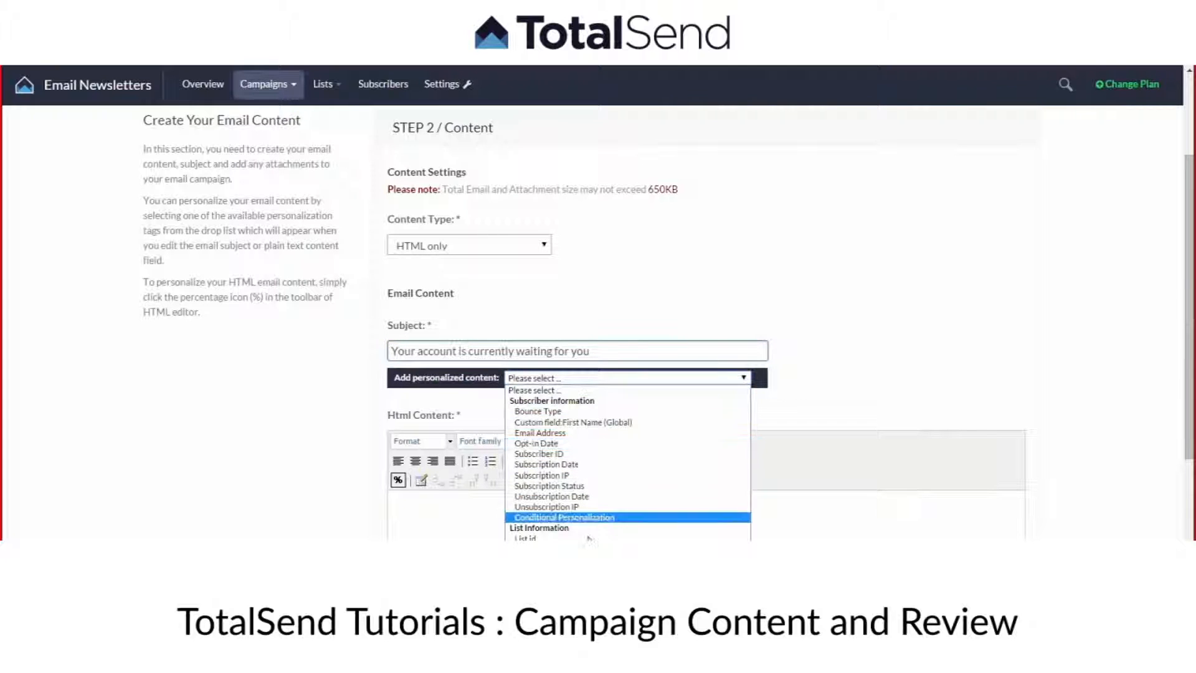
left_click(598, 423)
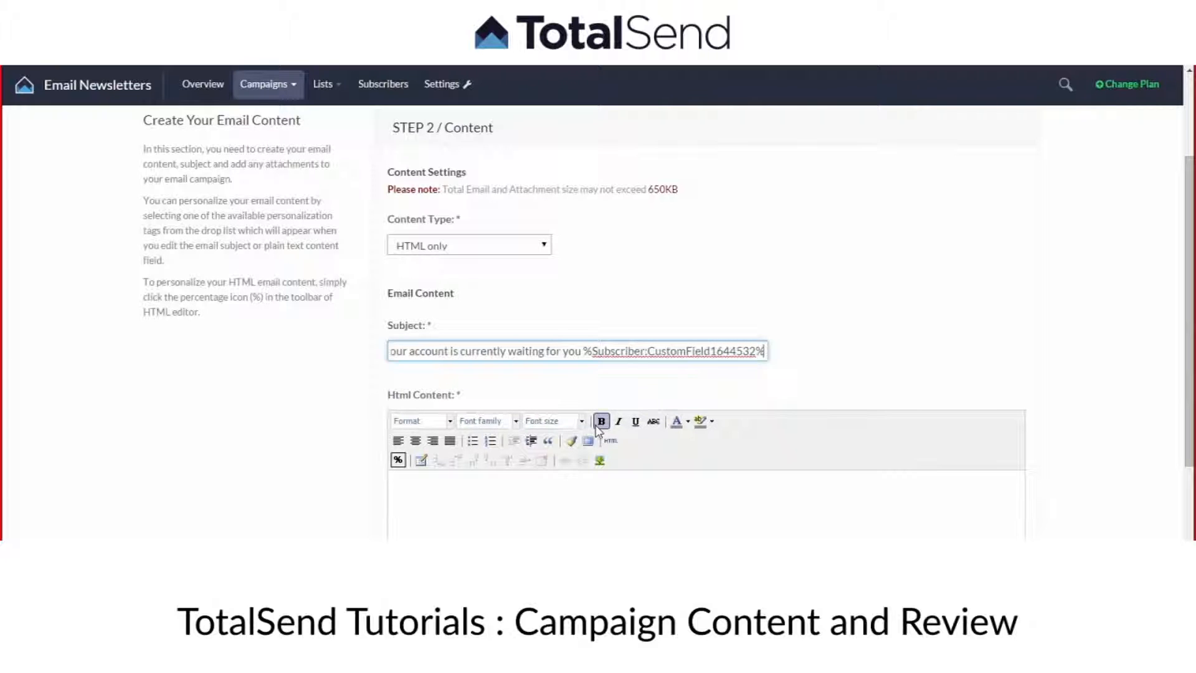
left_click_drag(626, 351, 781, 349)
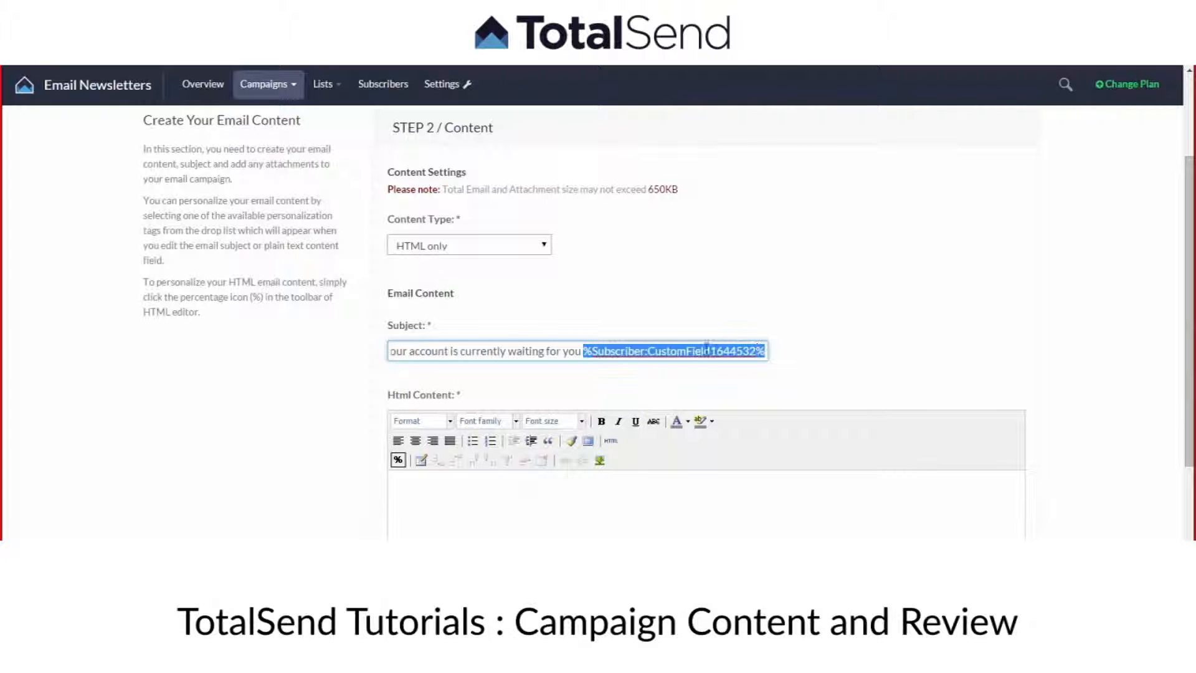
left_click(624, 353)
left_click_drag(586, 353, 780, 356)
left_click(579, 351)
left_click_drag(617, 351, 351, 350)
left_click(478, 350)
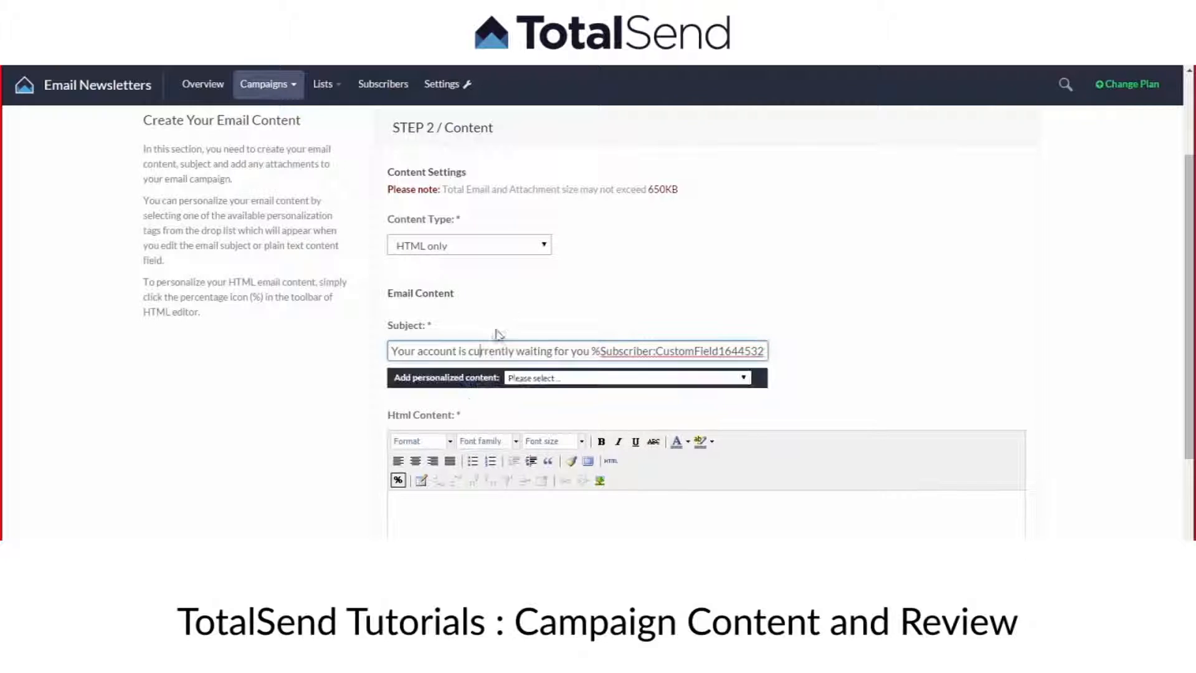
left_click(509, 311)
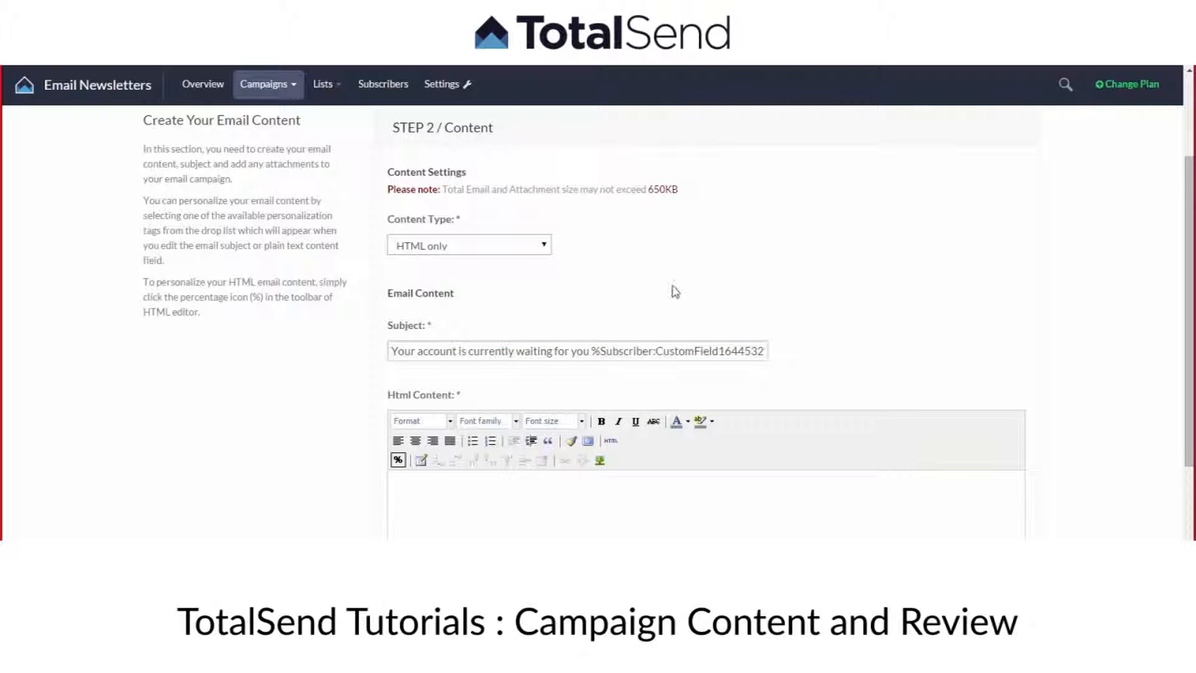
- Replace the entire default HTML source of the email content with the copied newsletter code and apply it
scroll(676, 291, "down", 2)
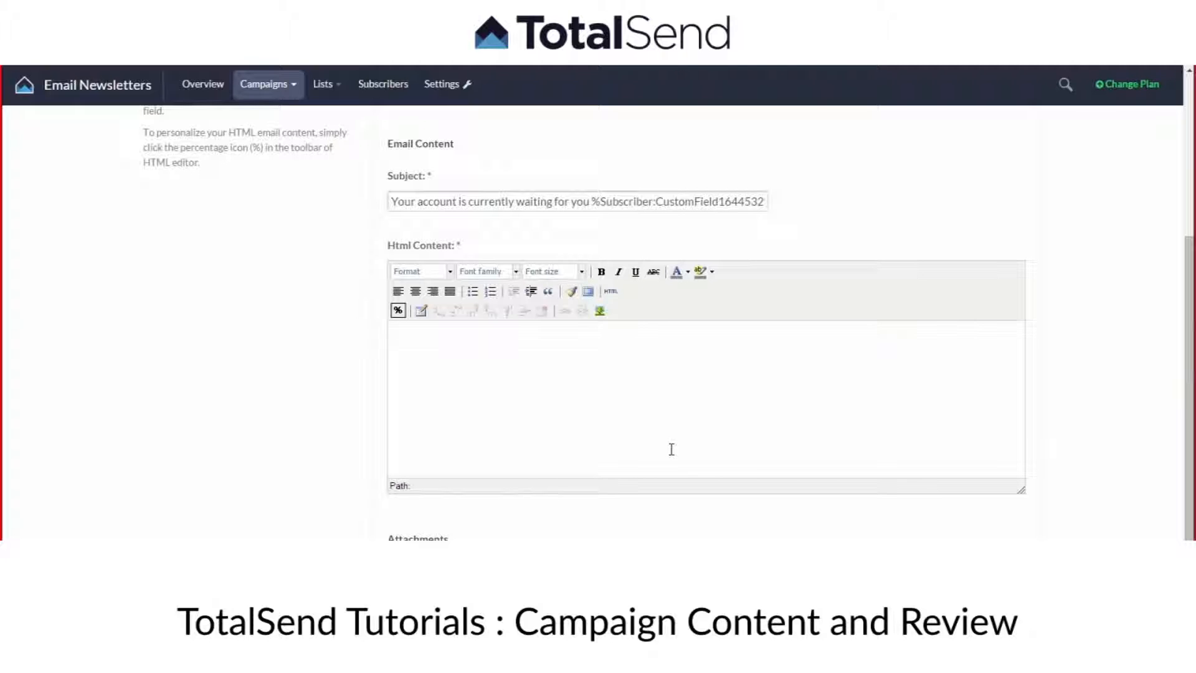
left_click(612, 293)
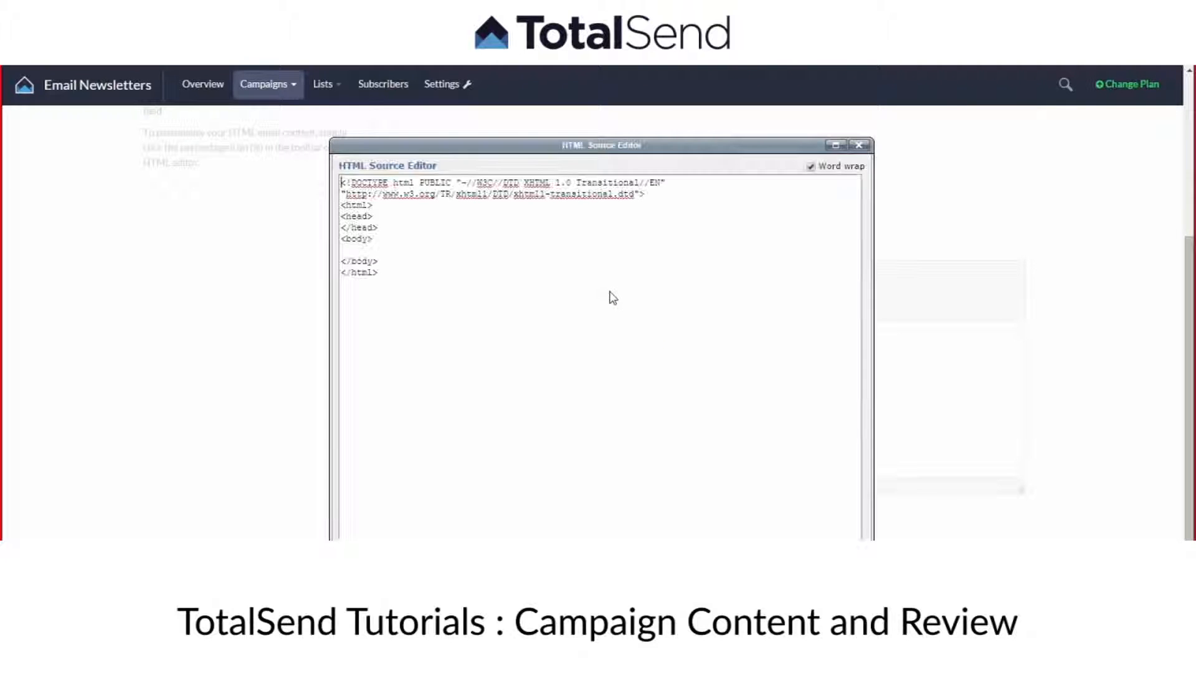
left_click_drag(519, 290, 326, 178)
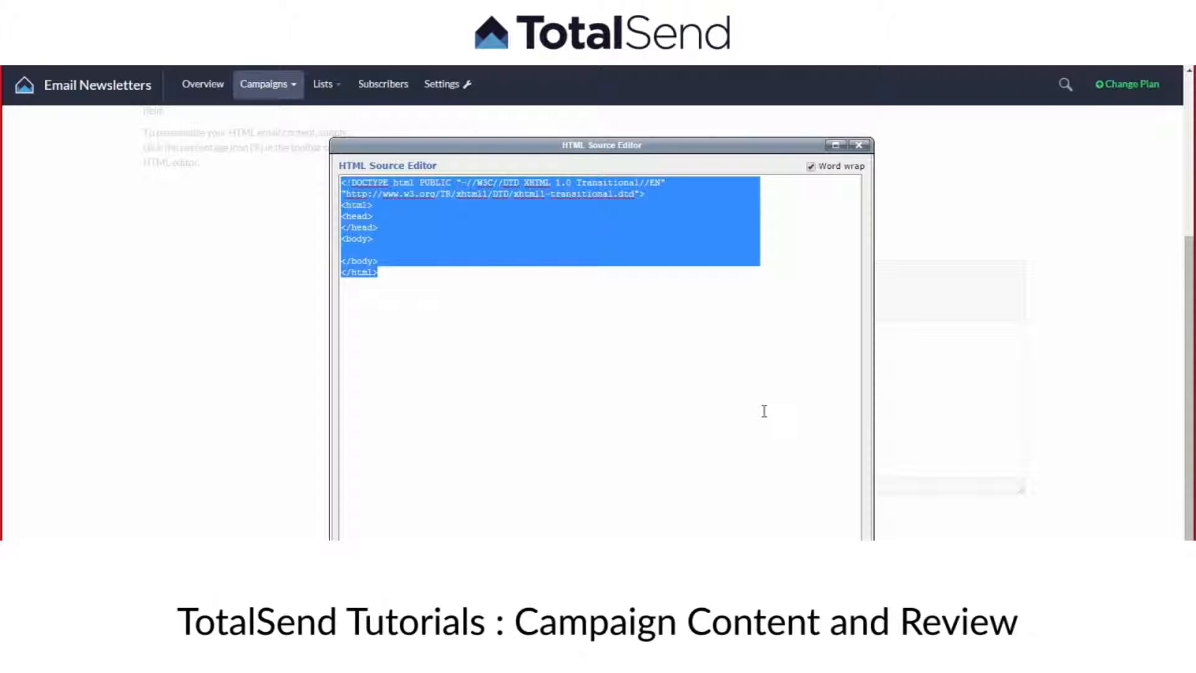
key("ctrl+v")
left_click(374, 566)
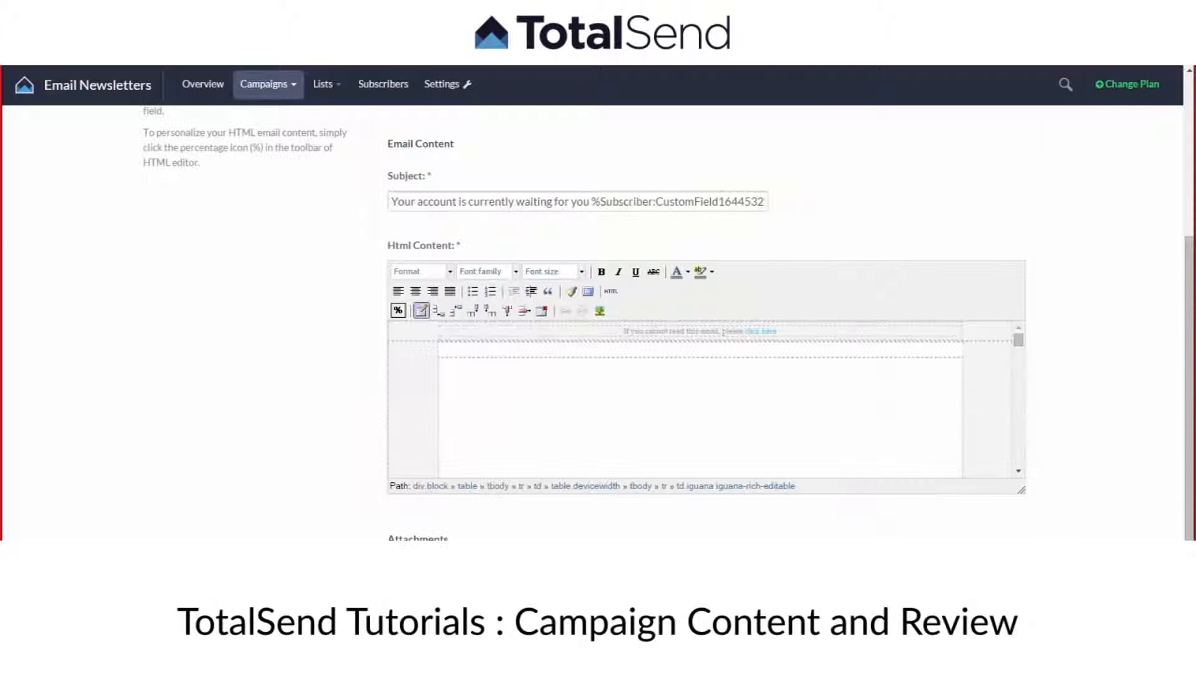
- Examine the pasted newsletter in the editor, including the unsubscribe link and the other links in its footer
scroll(784, 406, "down", 1)
scroll(783, 405, "down", 10)
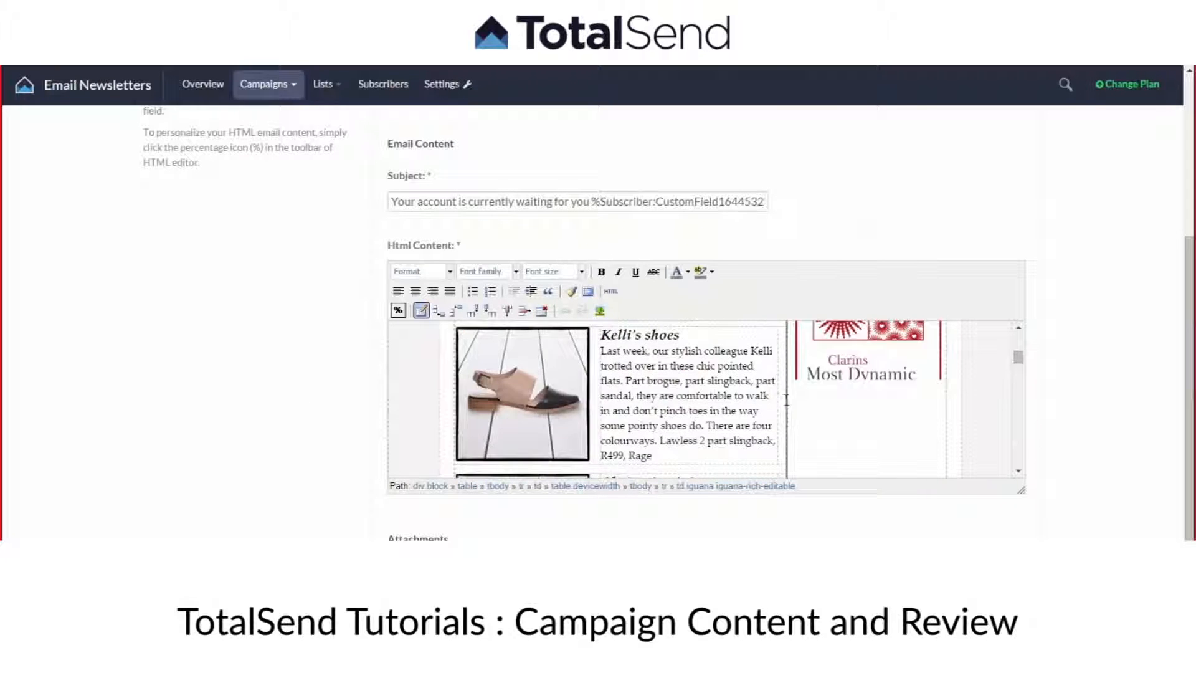
scroll(789, 373, "down", 10)
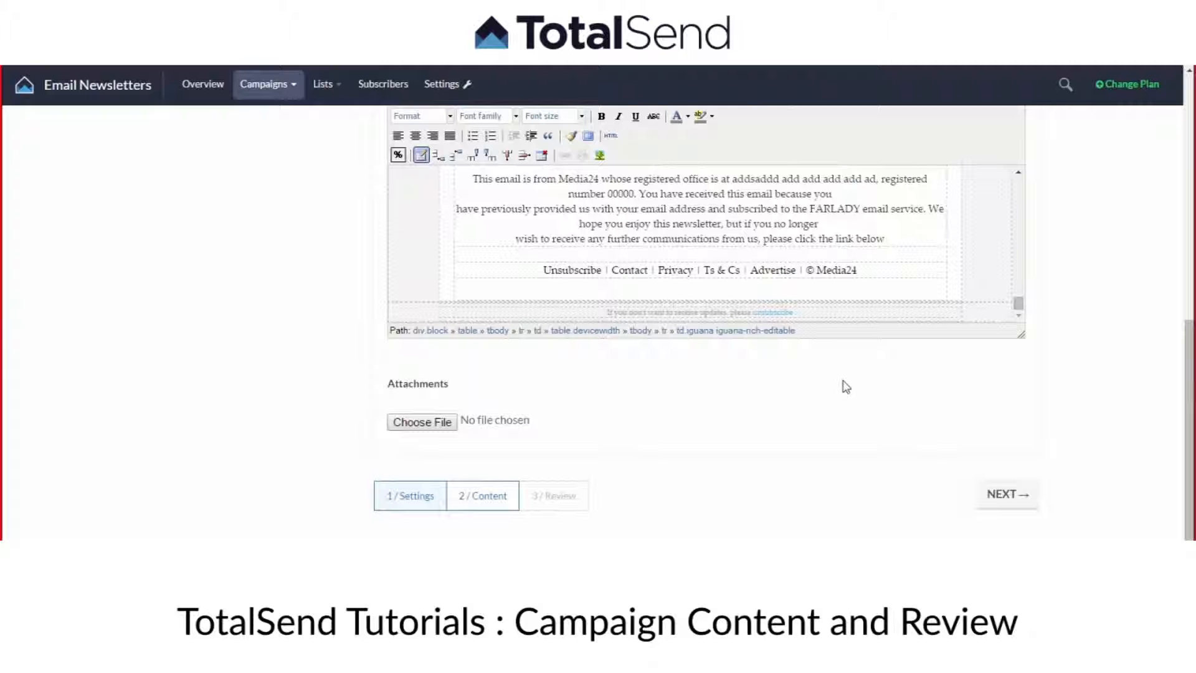
left_click(737, 269)
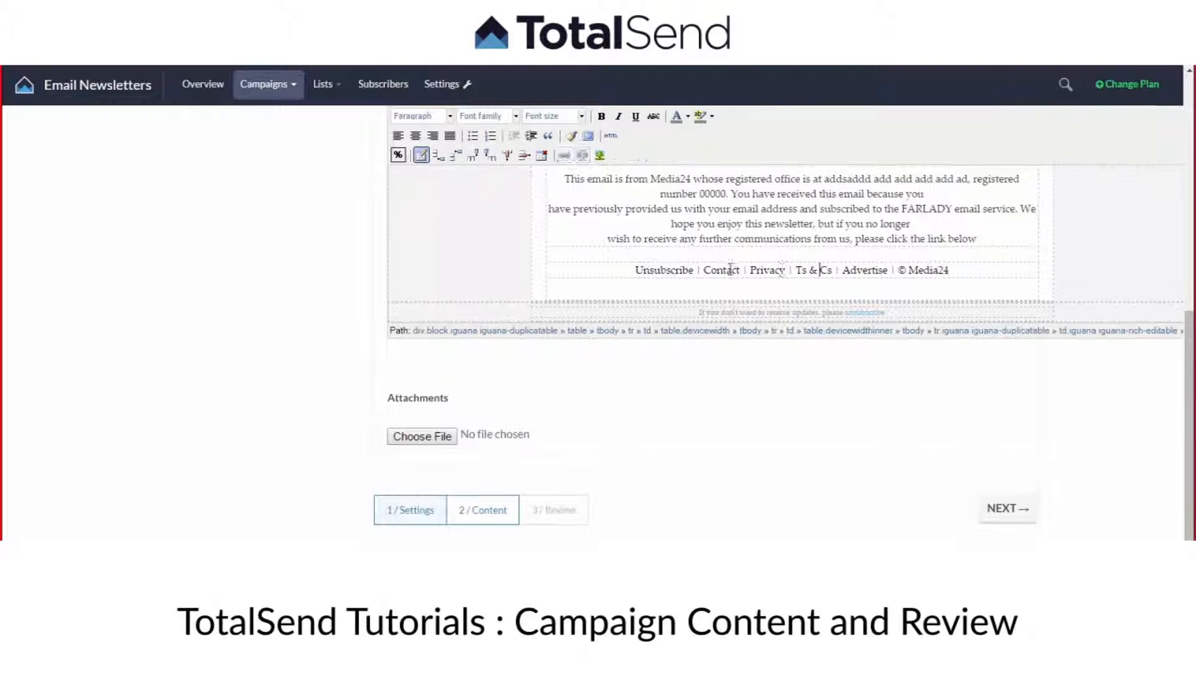
left_click(879, 313)
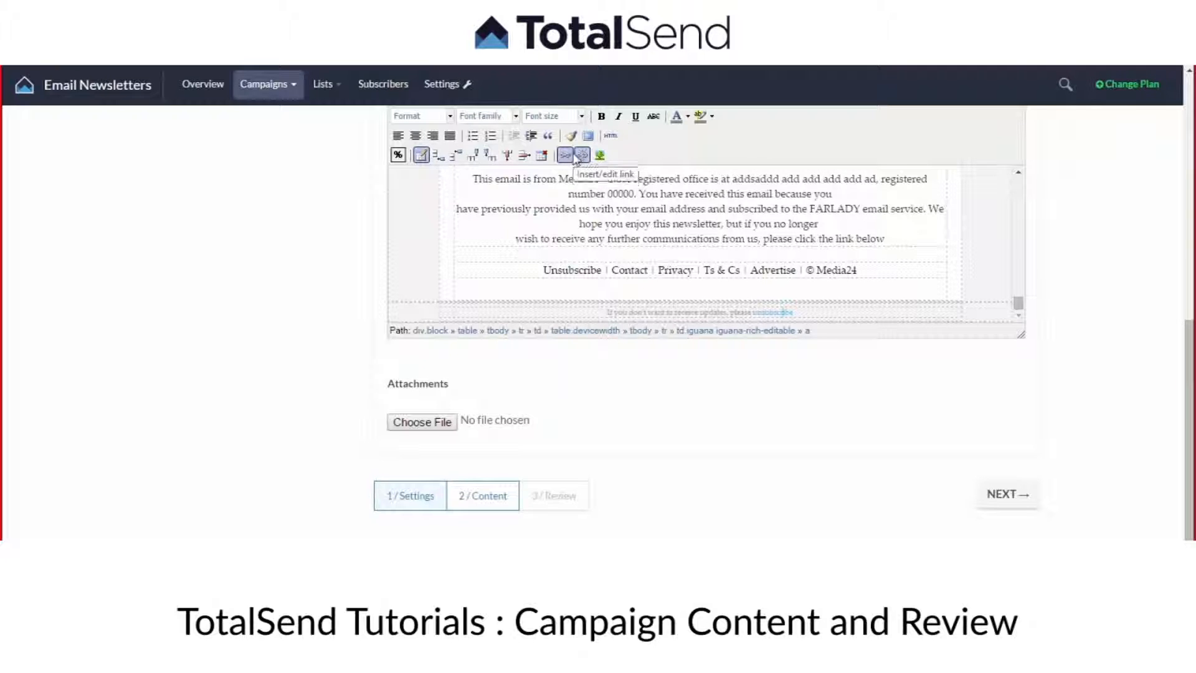
scroll(1156, 342, "up", 1)
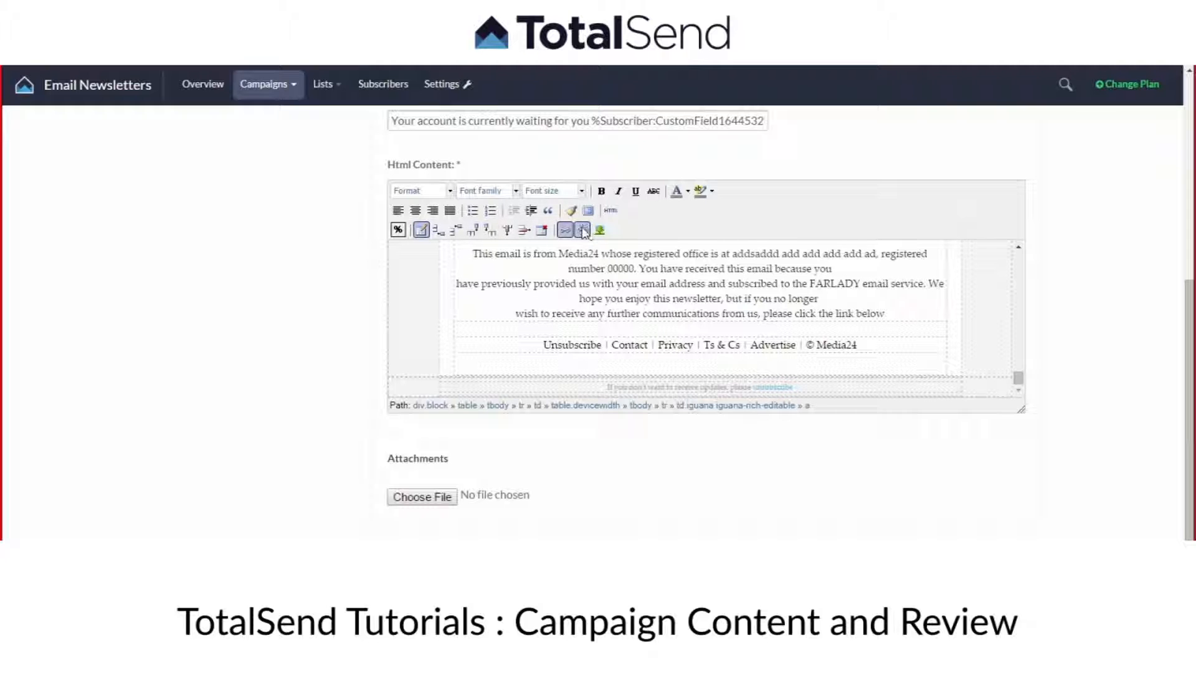
left_click(677, 344)
left_click(821, 346)
left_click(839, 344)
left_click(820, 344)
left_click(869, 344)
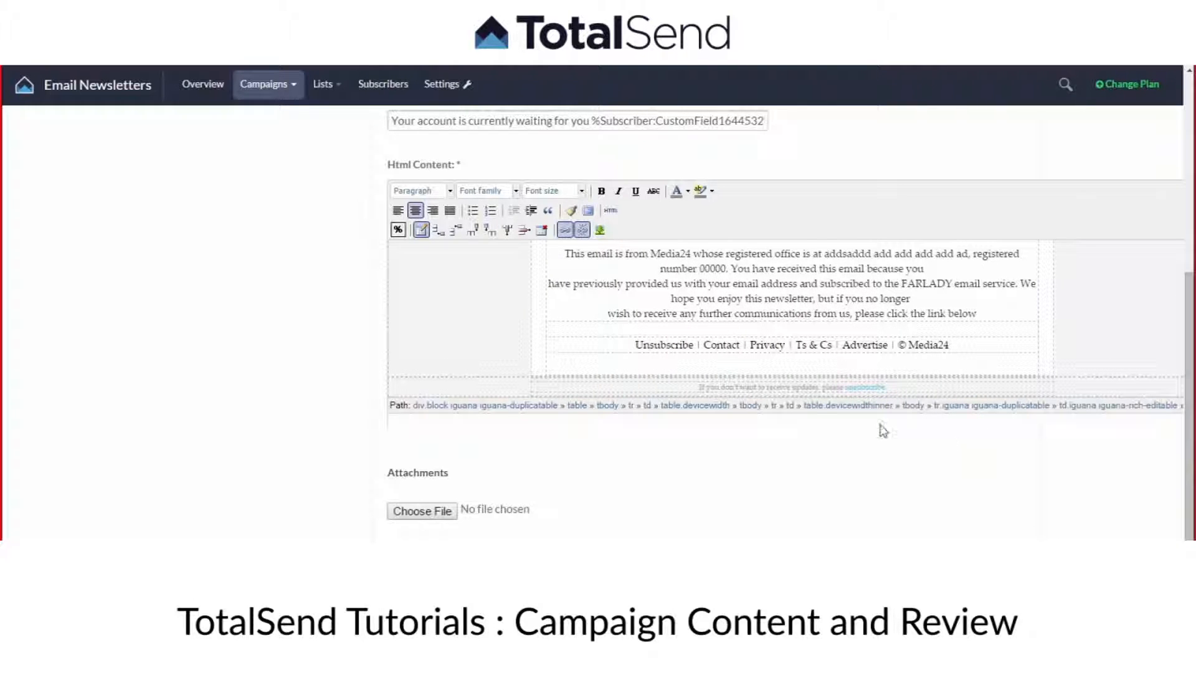
- Proceed from the Content step to the campaign's Review step without adding an attachment
scroll(436, 324, "up", 5)
scroll(361, 233, "down", 1)
scroll(370, 237, "down", 1)
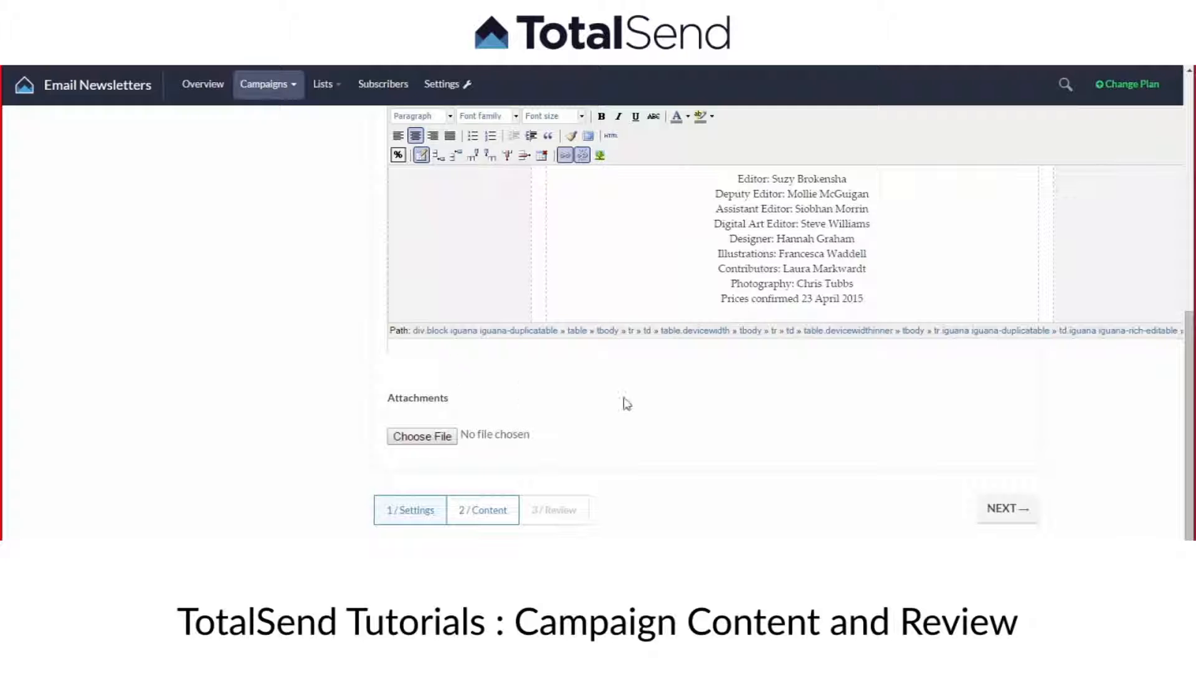
scroll(236, 361, "up", 3)
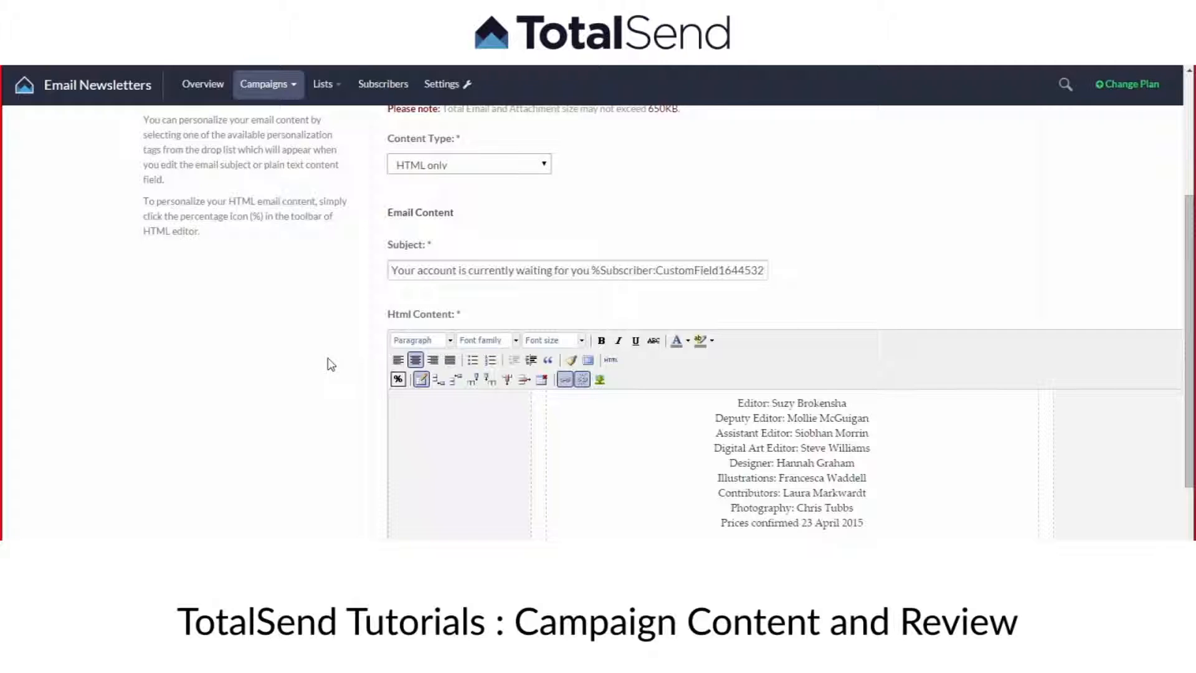
scroll(631, 297, "down", 4)
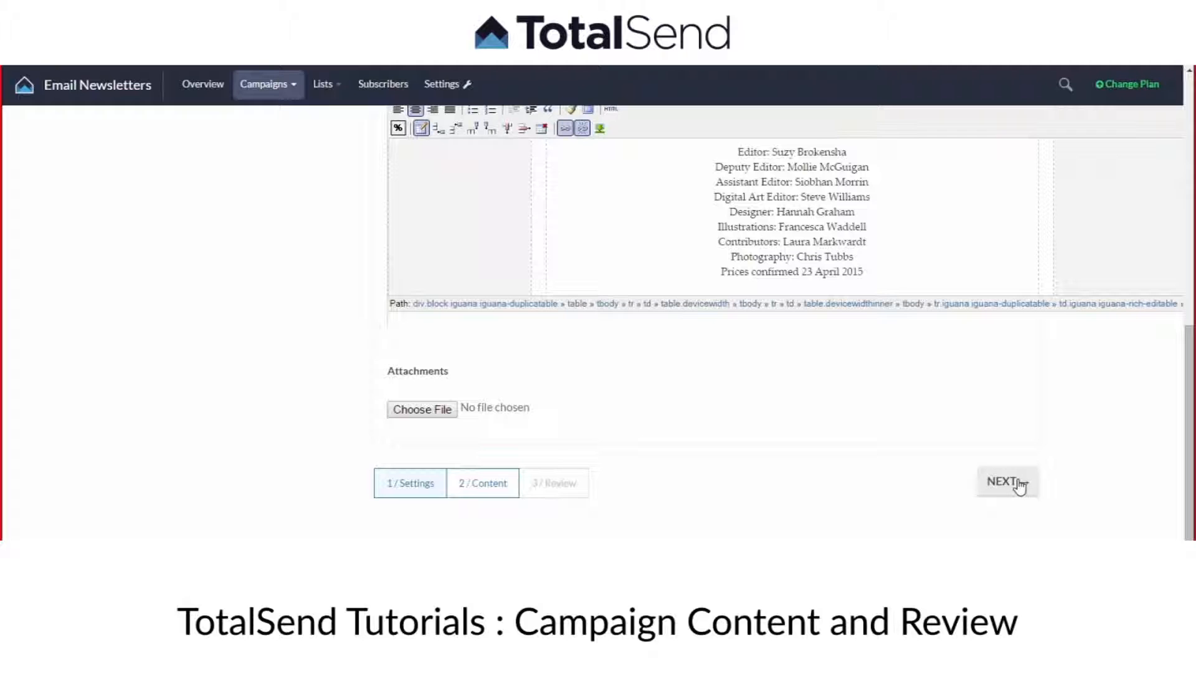
scroll(203, 392, "up", 2)
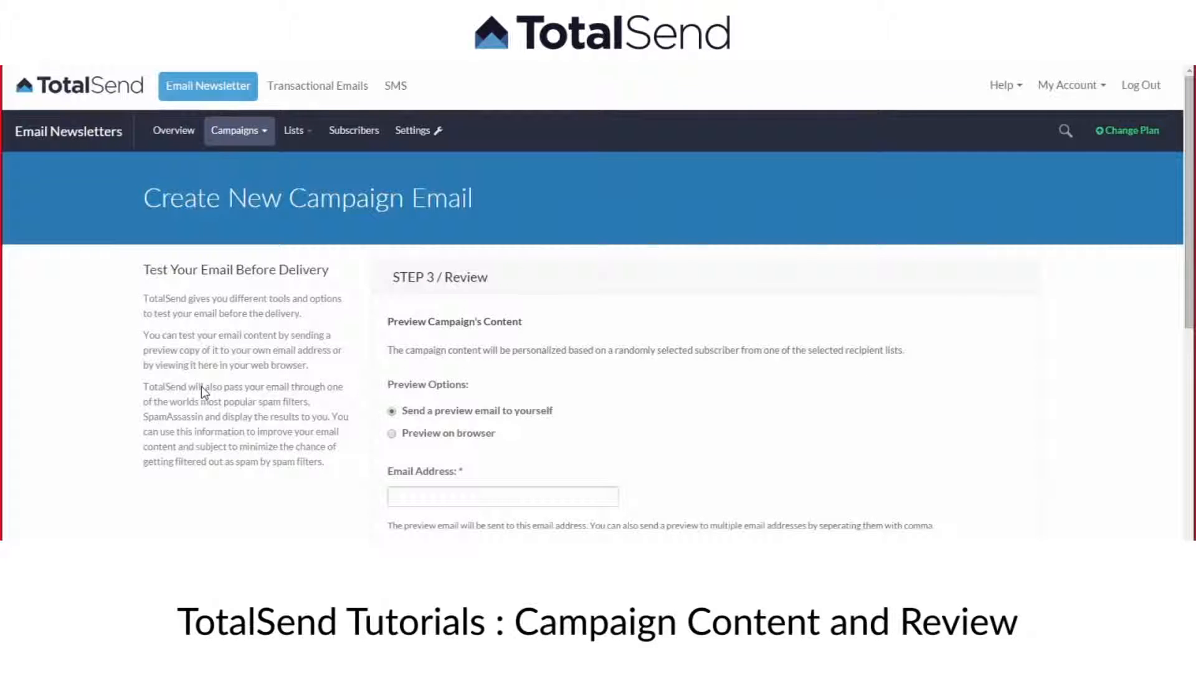
- Preview the campaign on the browser and look through the whole rendered newsletter
scroll(223, 368, "down", 1)
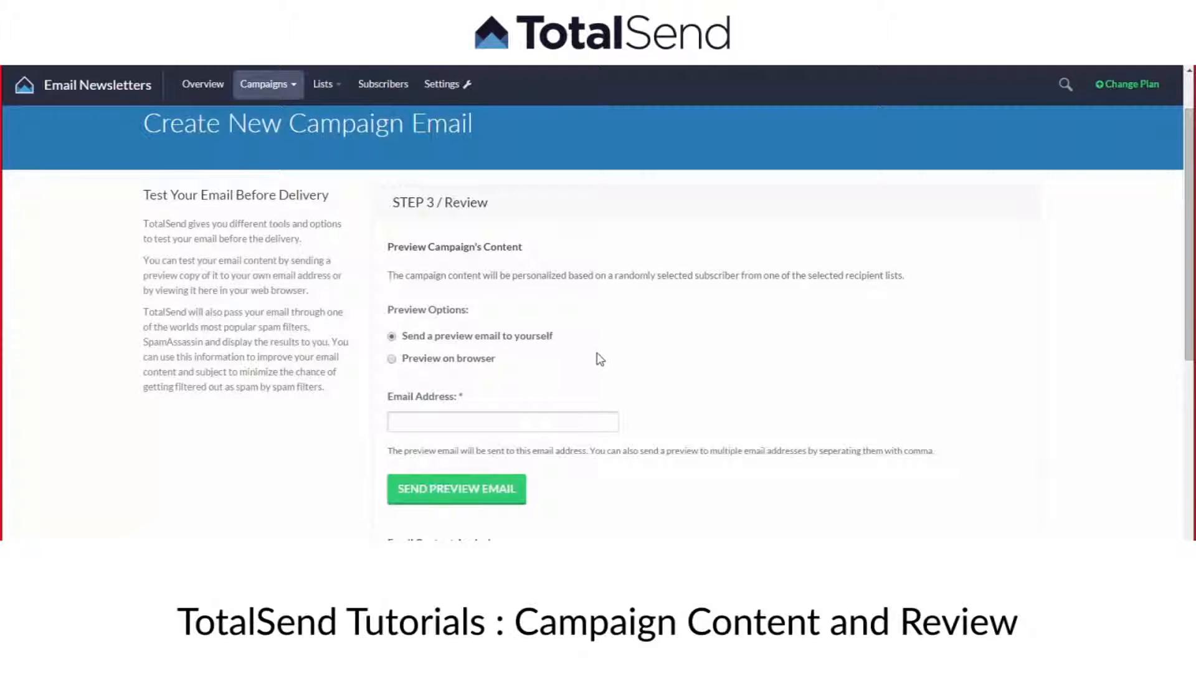
left_click(443, 361)
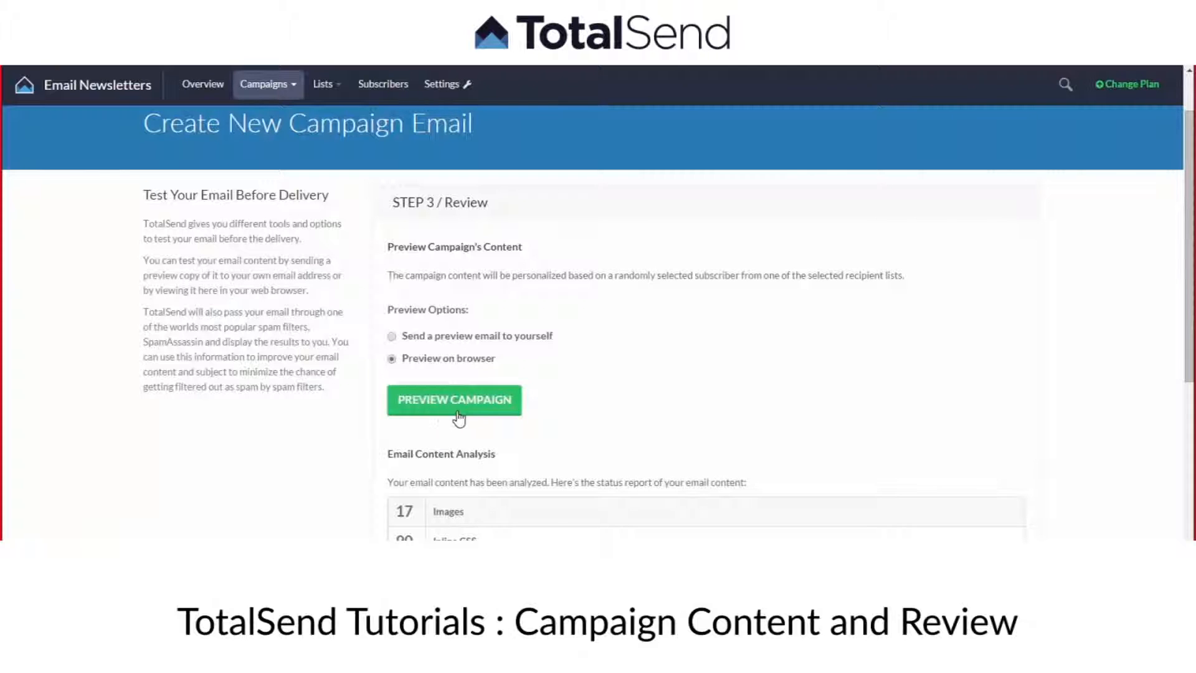
left_click(480, 407)
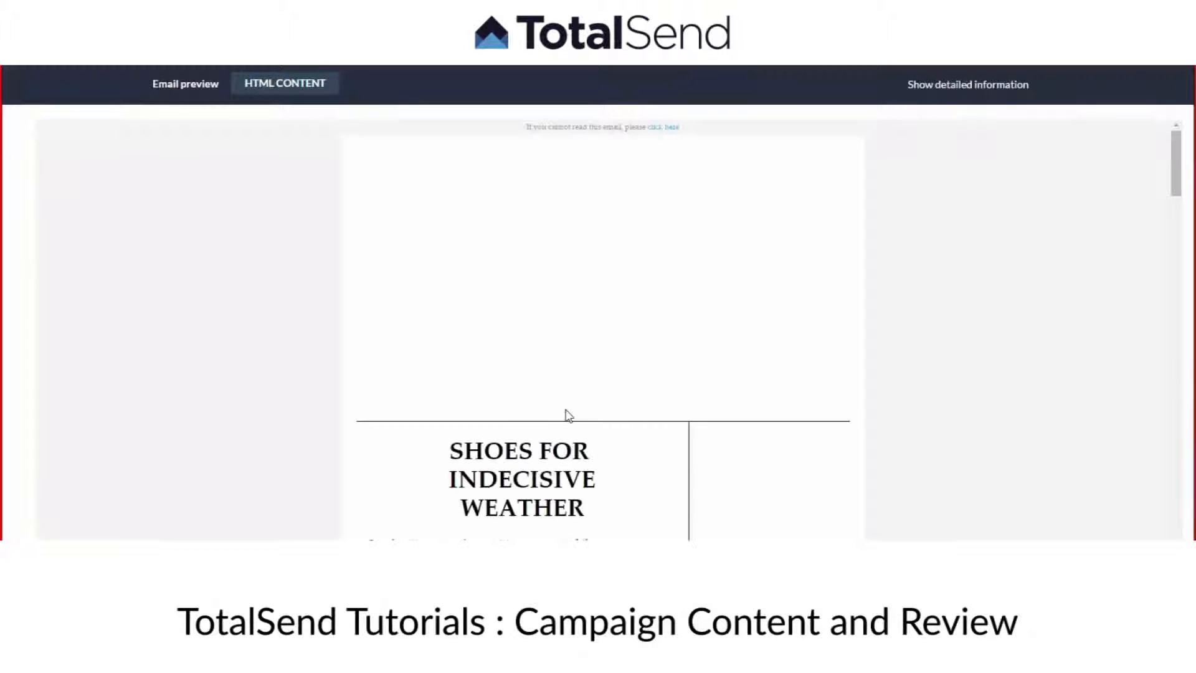
scroll(685, 300, "down", 10)
scroll(688, 298, "down", 15)
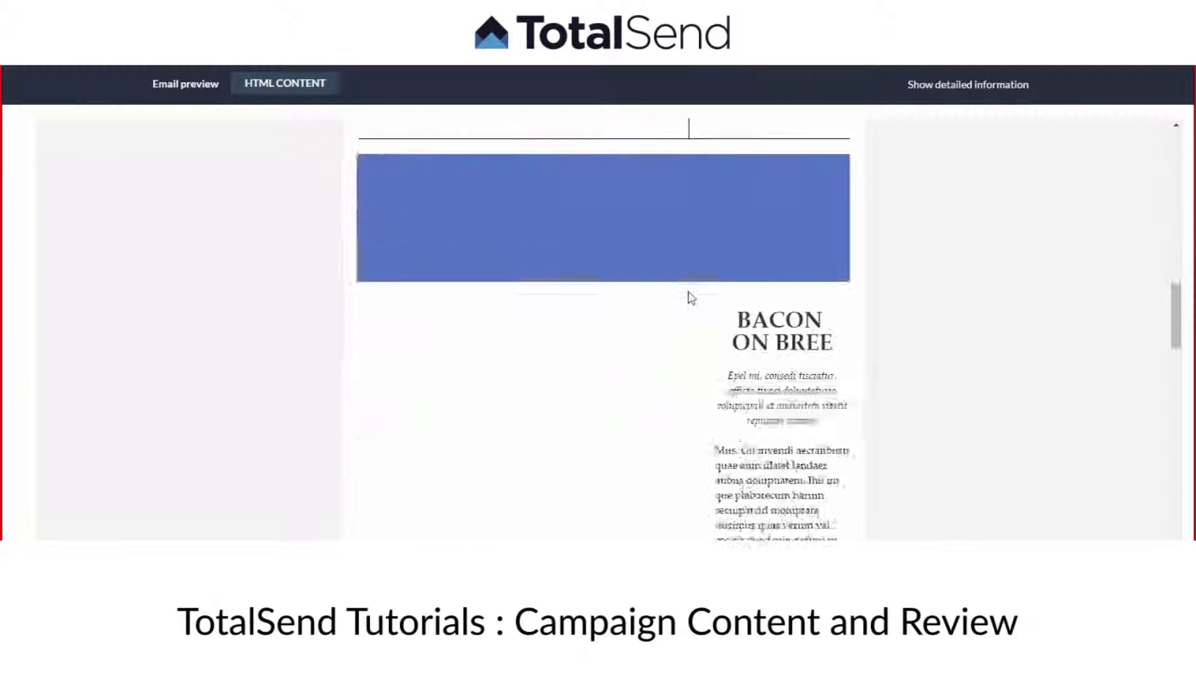
scroll(692, 296, "up", 6)
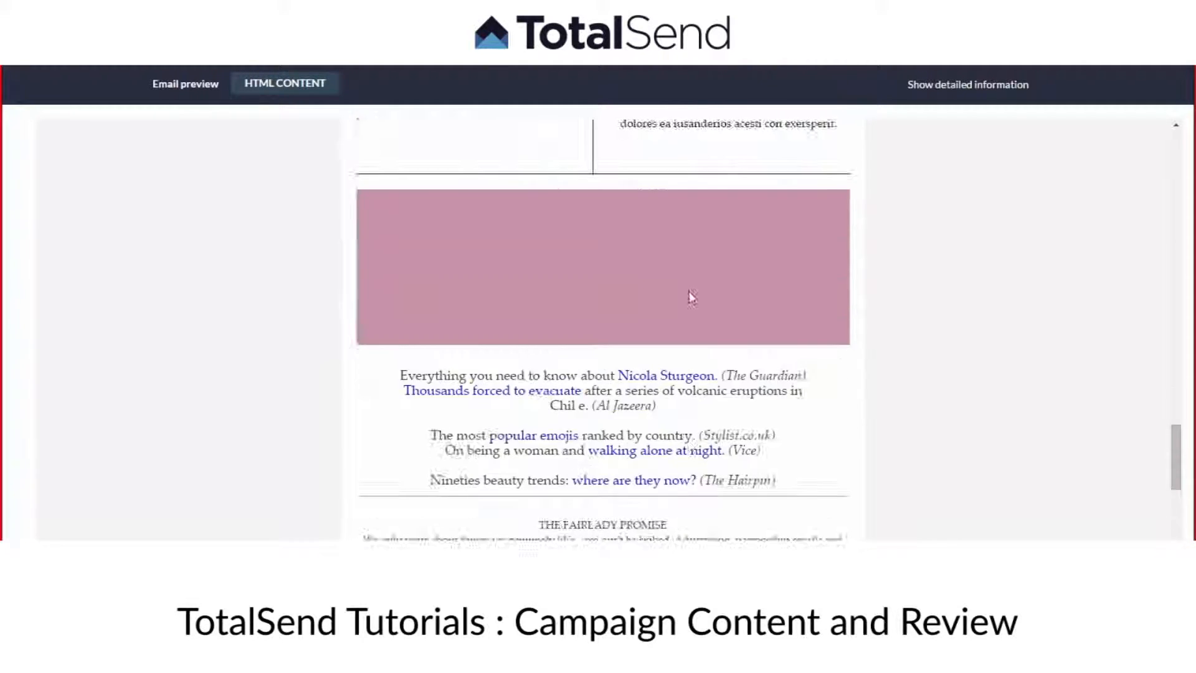
scroll(692, 278, "down", 10)
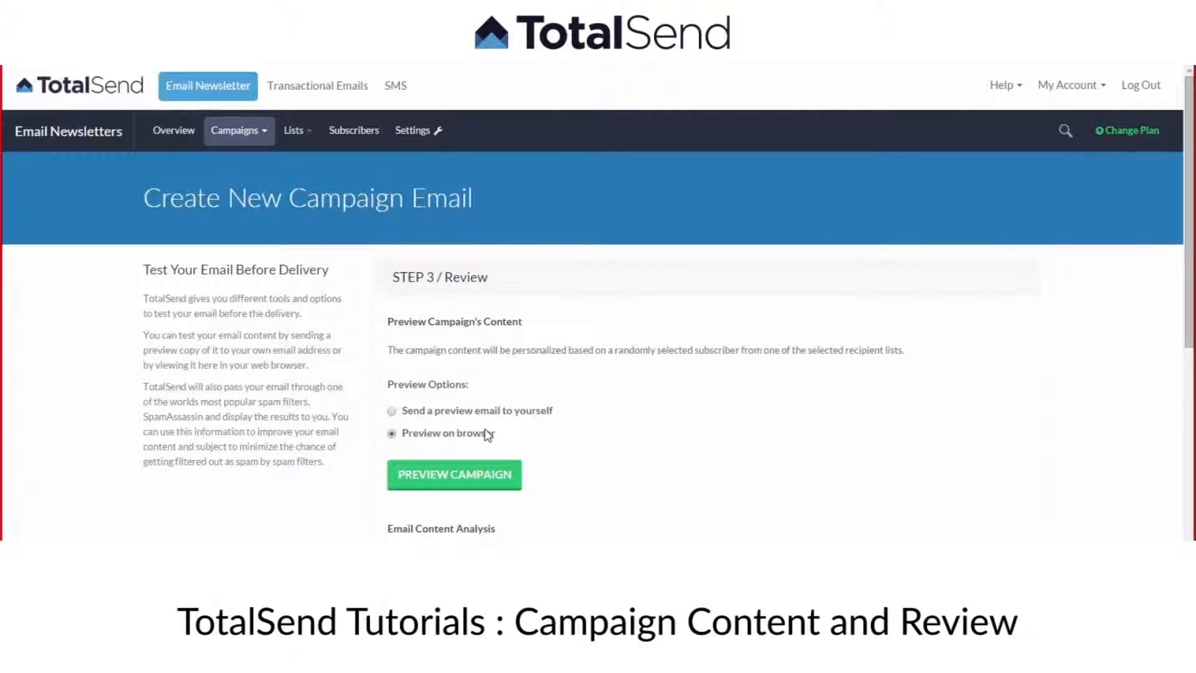
- Send a preview of the campaign to yourself, entering your own email address as the recipient
left_click(432, 411)
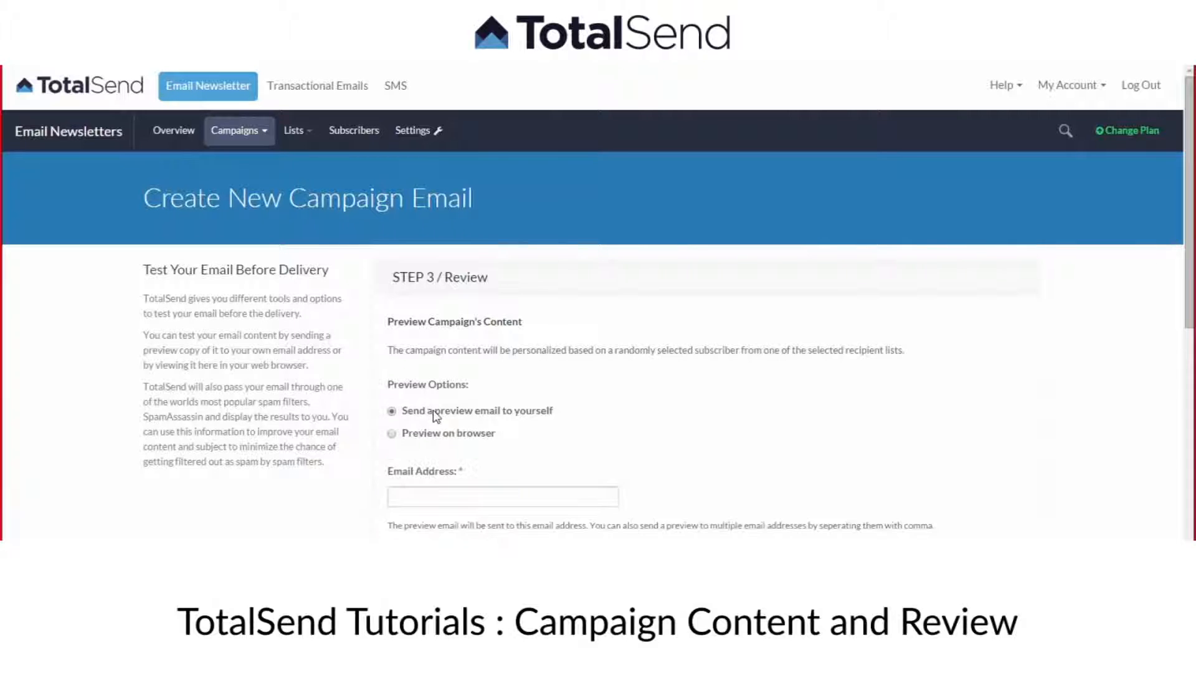
scroll(436, 415, "down", 1)
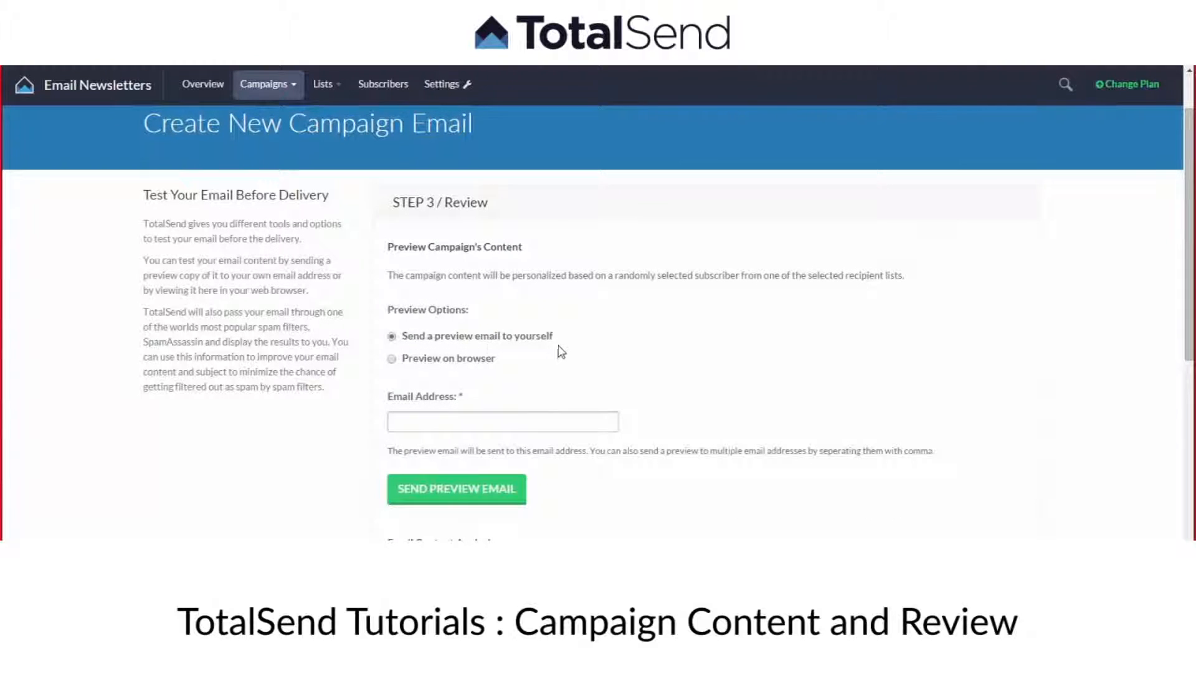
left_click(527, 421)
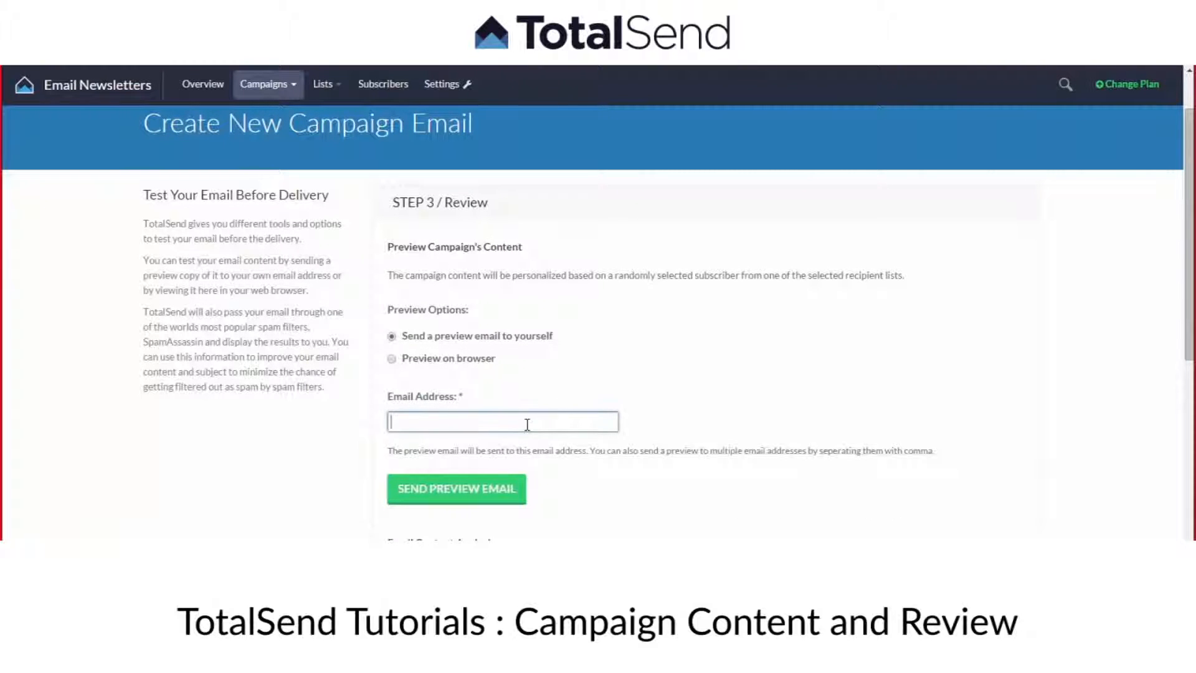
type("michael")
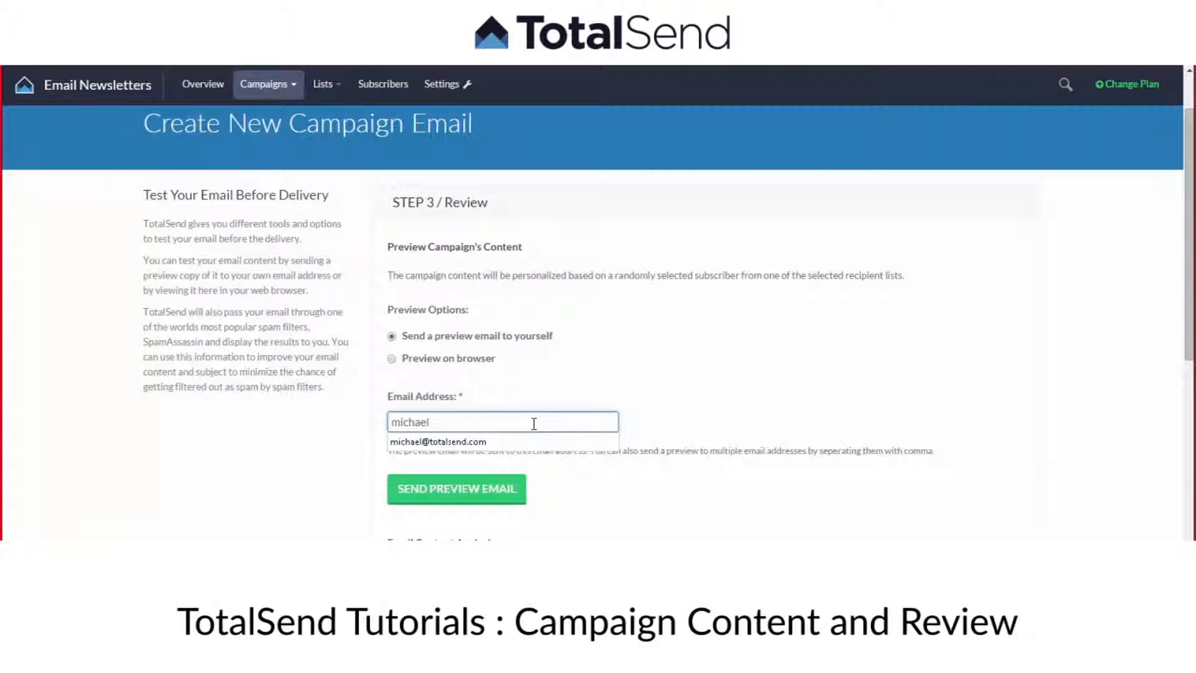
key("Down")
left_click(516, 442)
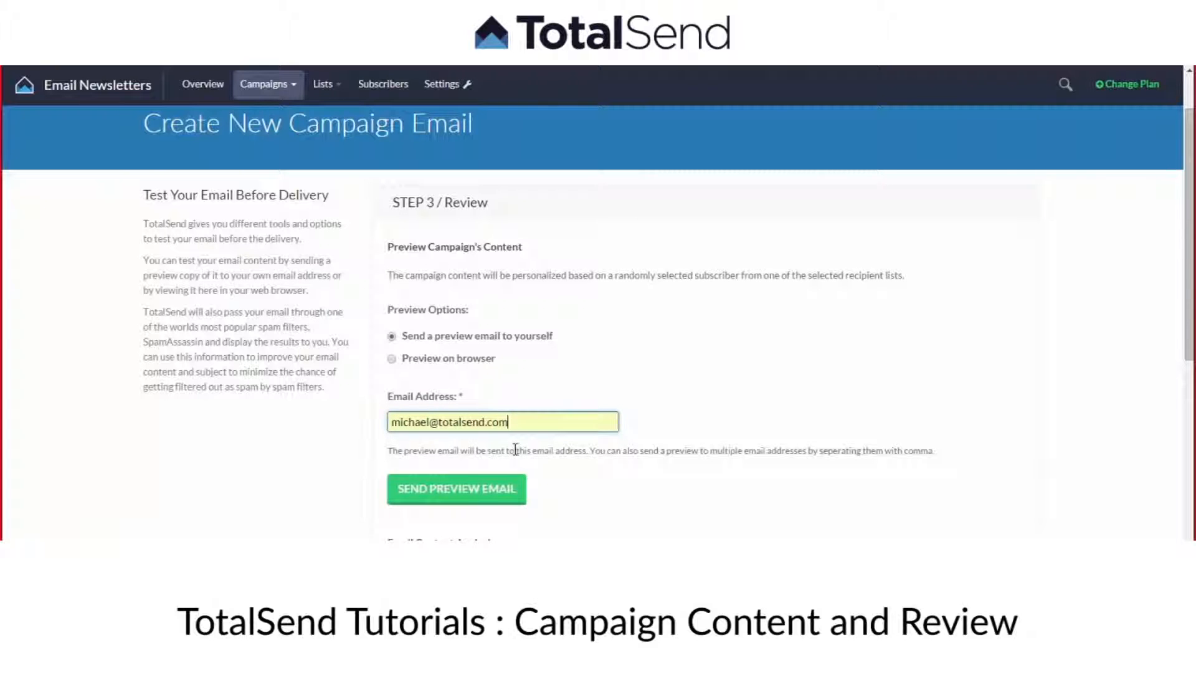
left_click(423, 491)
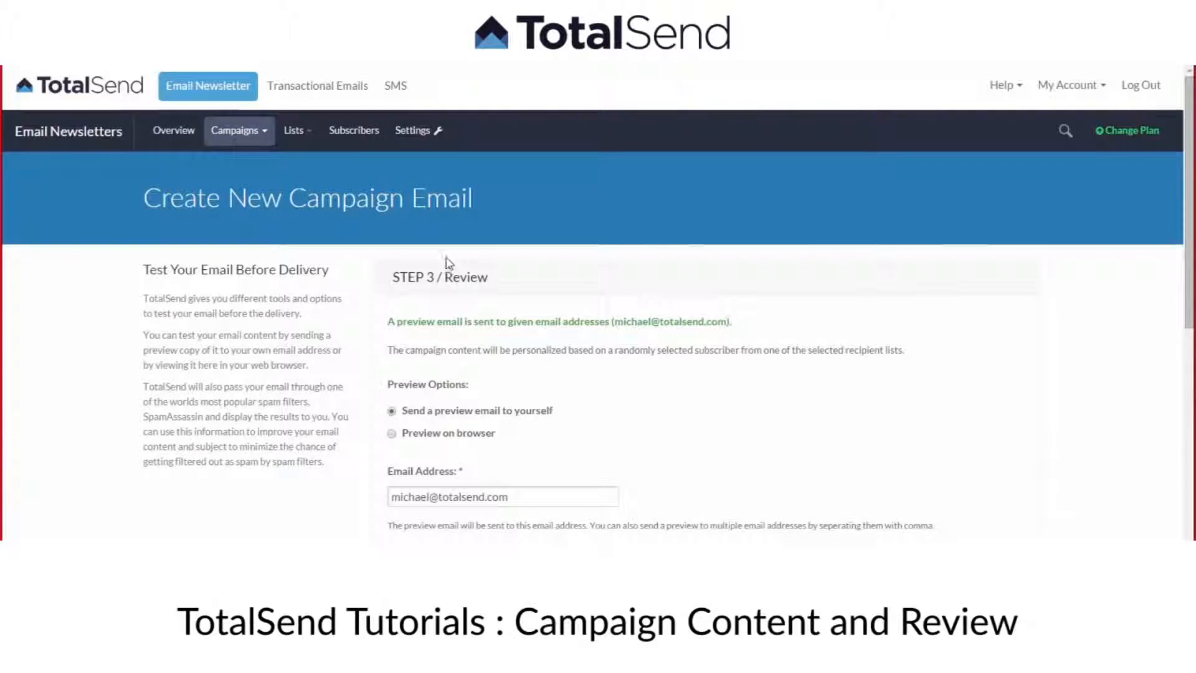
- Review the Email Content Analysis report and the total points of the Spam Filter Test
scroll(452, 259, "down", 3)
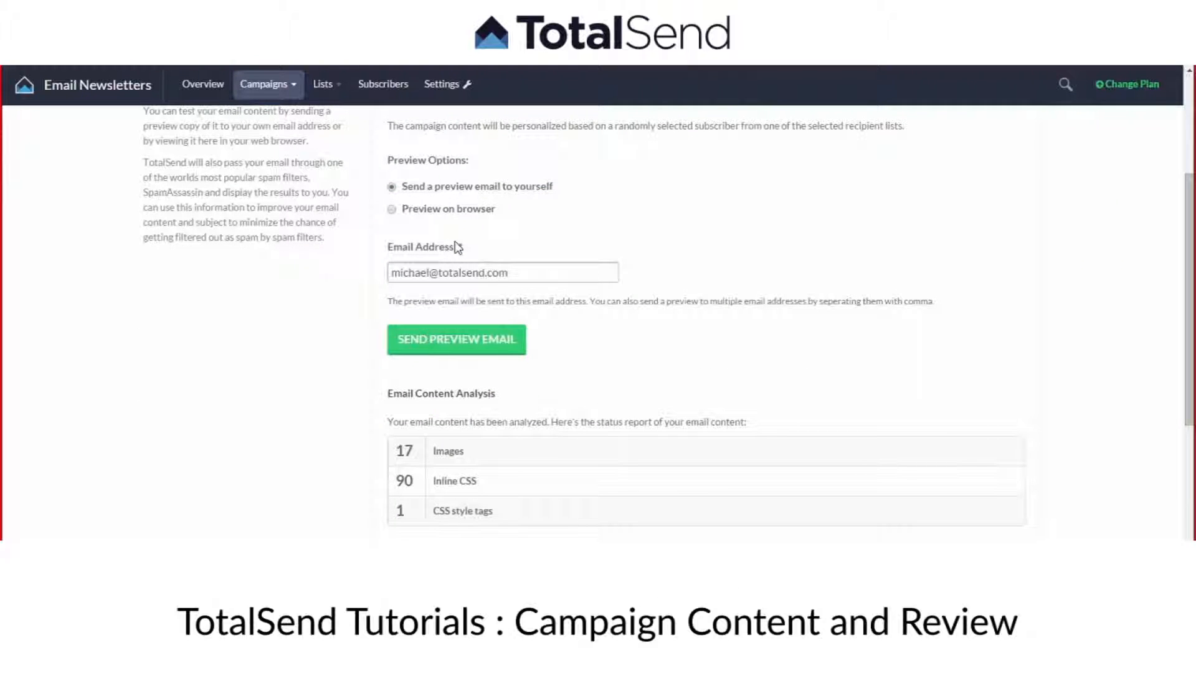
scroll(628, 230, "down", 2)
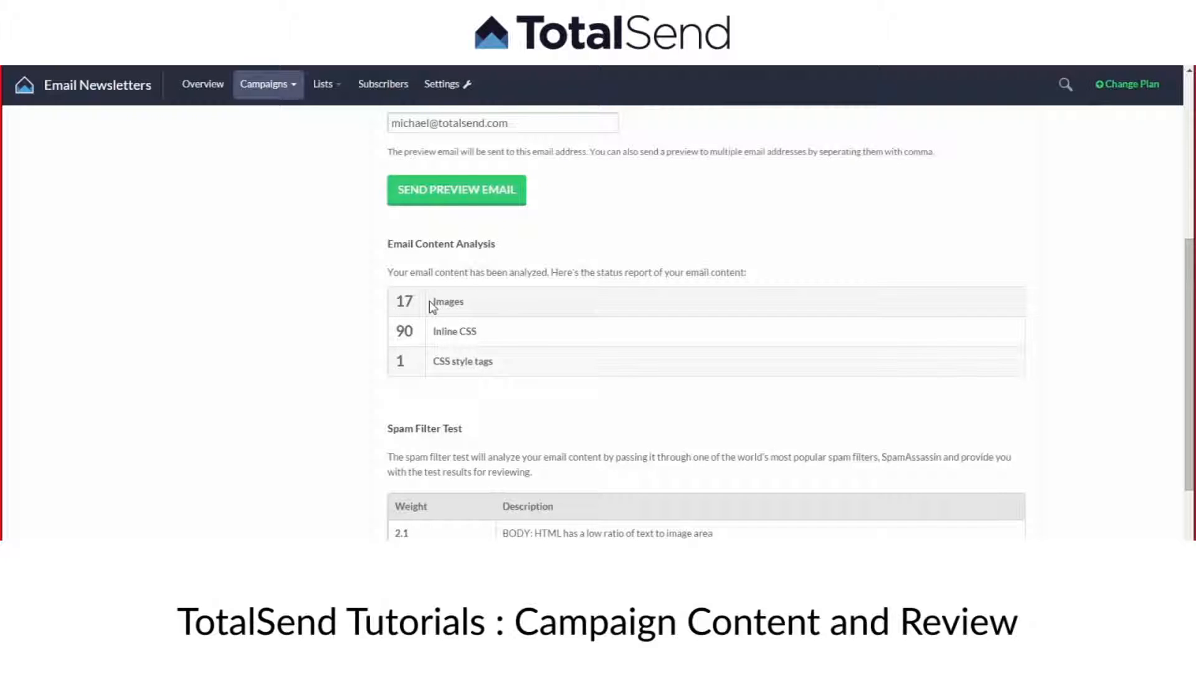
scroll(416, 377, "down", 1)
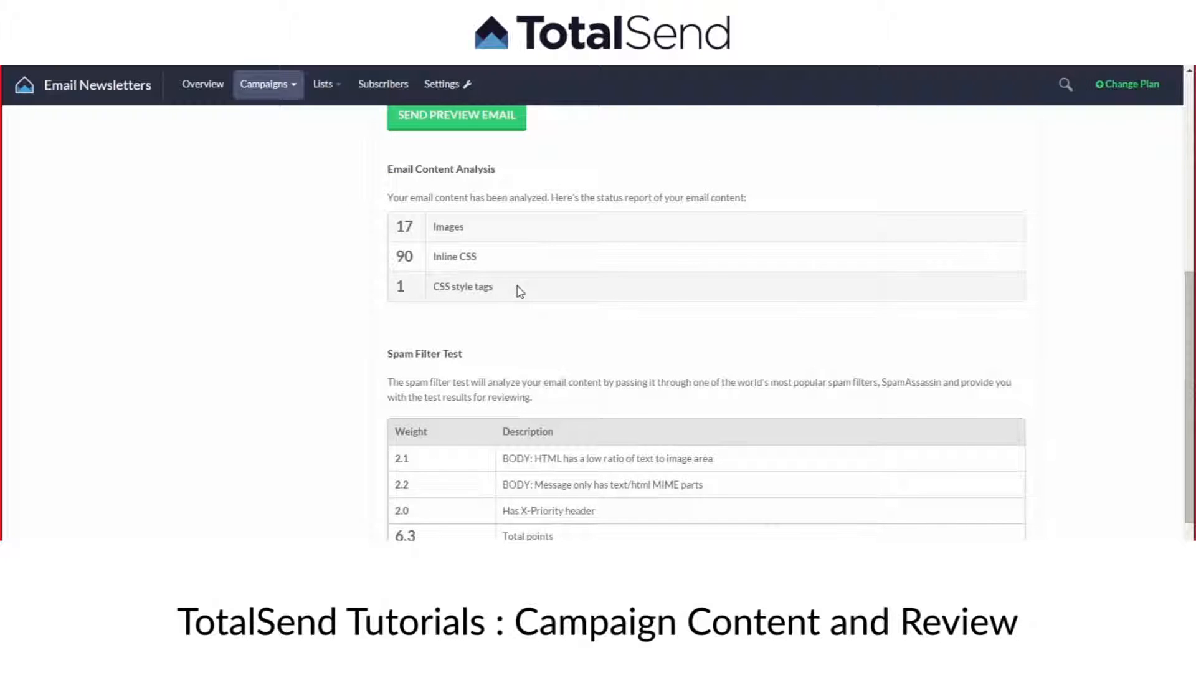
scroll(485, 283, "down", 1)
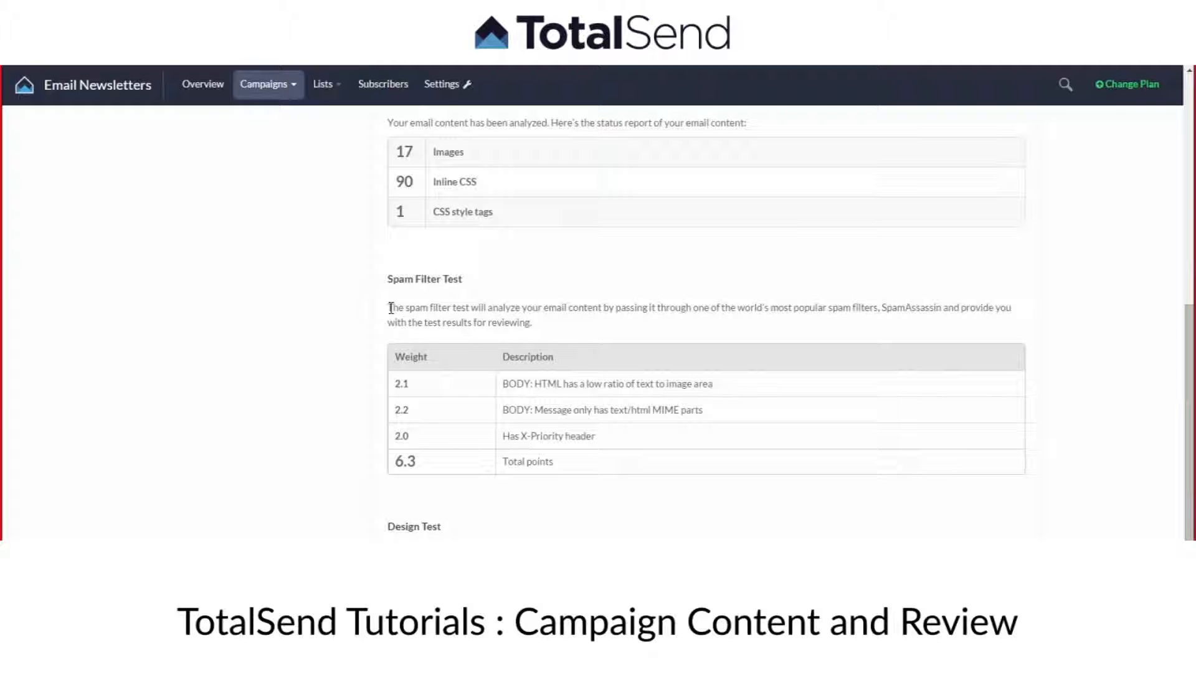
left_click_drag(396, 461, 421, 462)
left_click(419, 465)
left_click(421, 462)
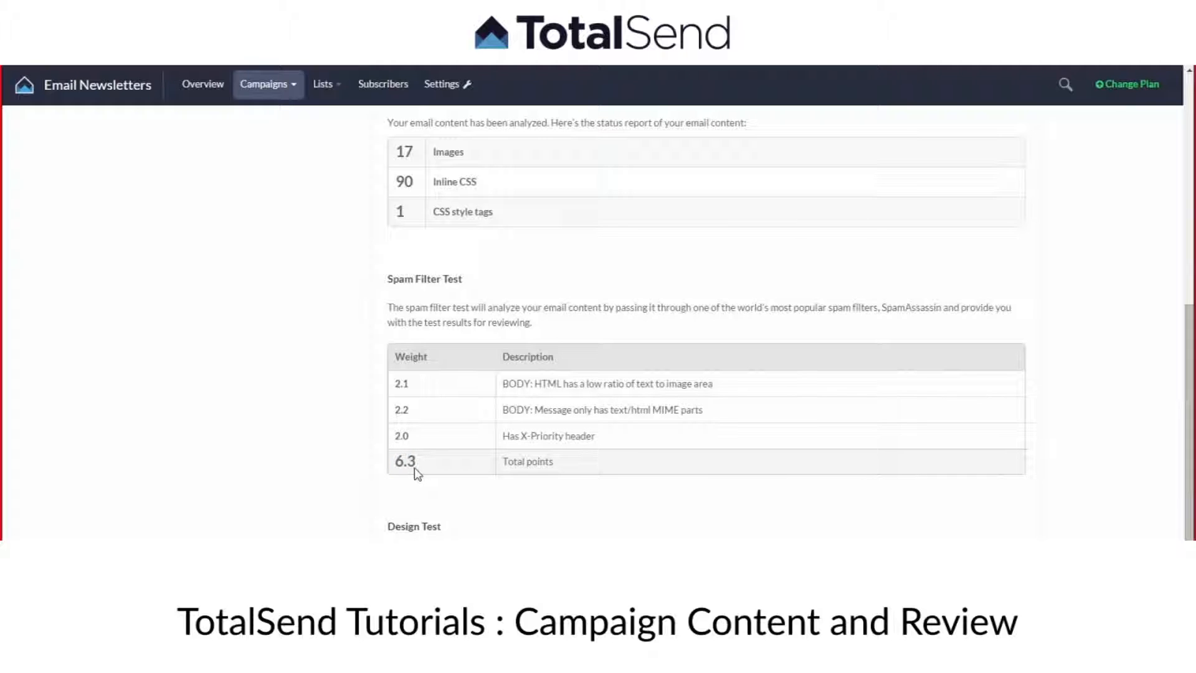
left_click_drag(397, 462, 432, 460)
left_click(433, 460)
left_click_drag(400, 461, 416, 460)
left_click(420, 453)
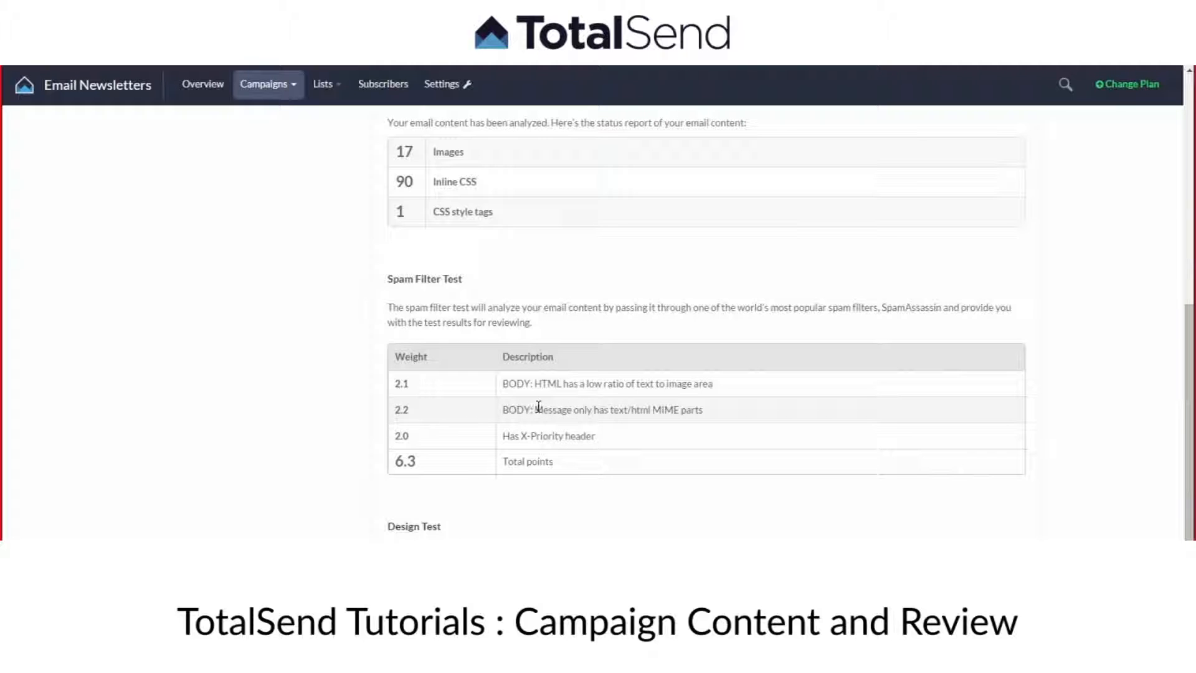
- Examine each weighted rule in the Spam Filter Test: the MIME parts, text-to-image ratio and X-Priority header entries
left_click_drag(396, 410, 418, 415)
left_click_drag(535, 410, 629, 411)
left_click(692, 411)
left_click(617, 410)
mouse_move(411, 414)
left_mouse_down()
mouse_move(387, 408)
mouse_move(404, 410)
left_mouse_up()
left_click(443, 440)
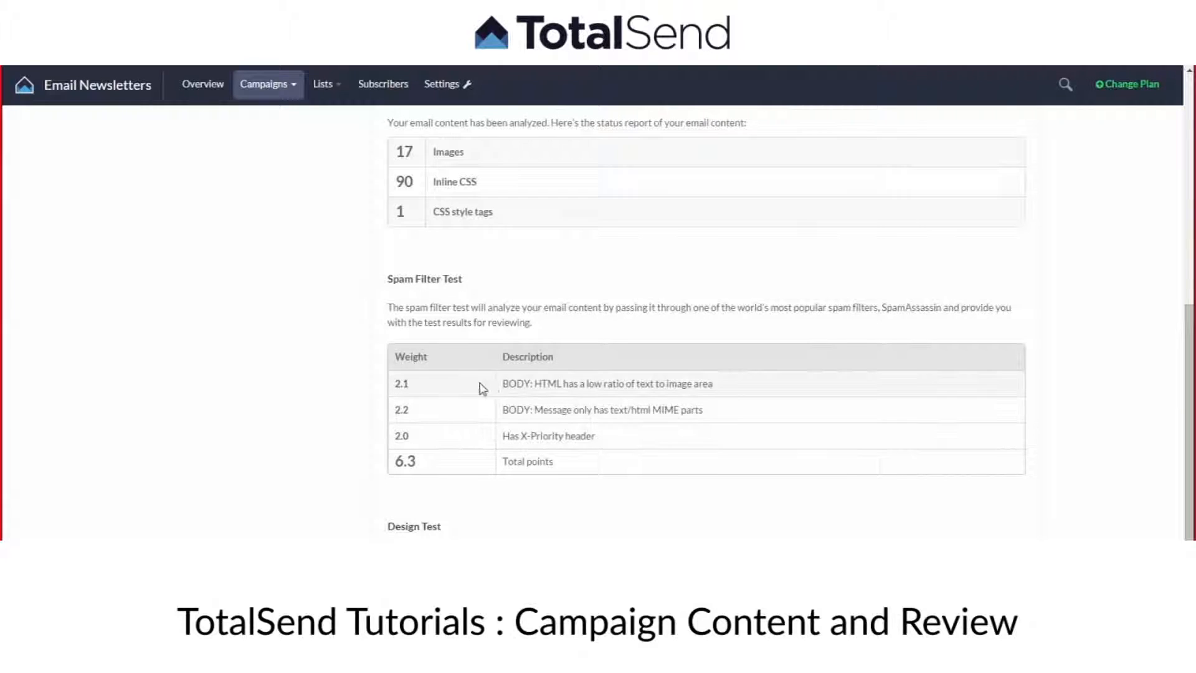
left_click_drag(722, 384, 563, 382)
left_click(595, 389)
double_click(644, 383)
left_click(574, 382)
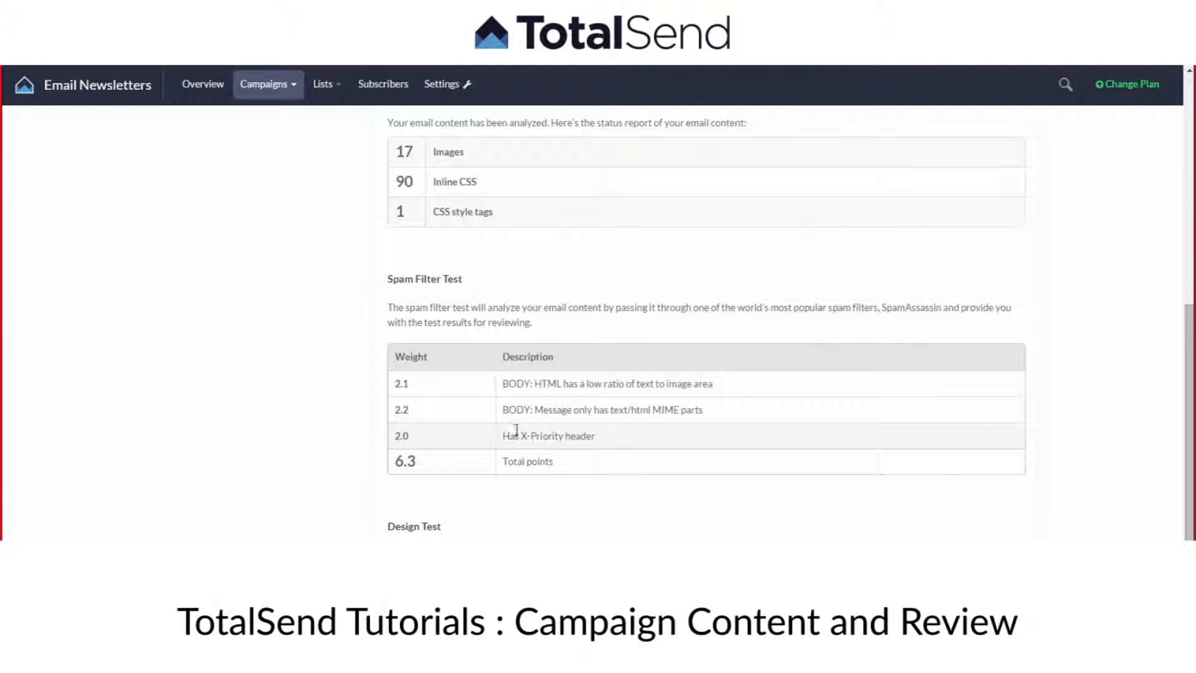
left_click_drag(503, 435, 608, 441)
left_click(456, 435)
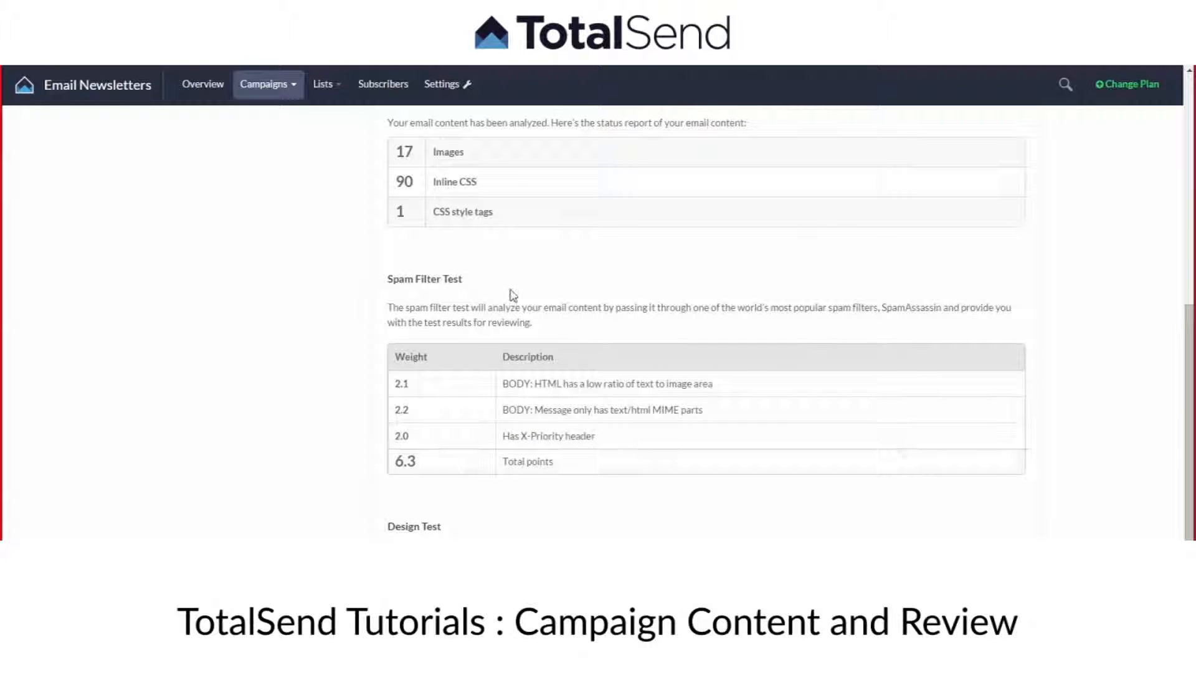
- Go through the review page to the Design Test Results and look over the email client thumbnails
scroll(521, 303, "up", 1)
scroll(521, 303, "up", 3)
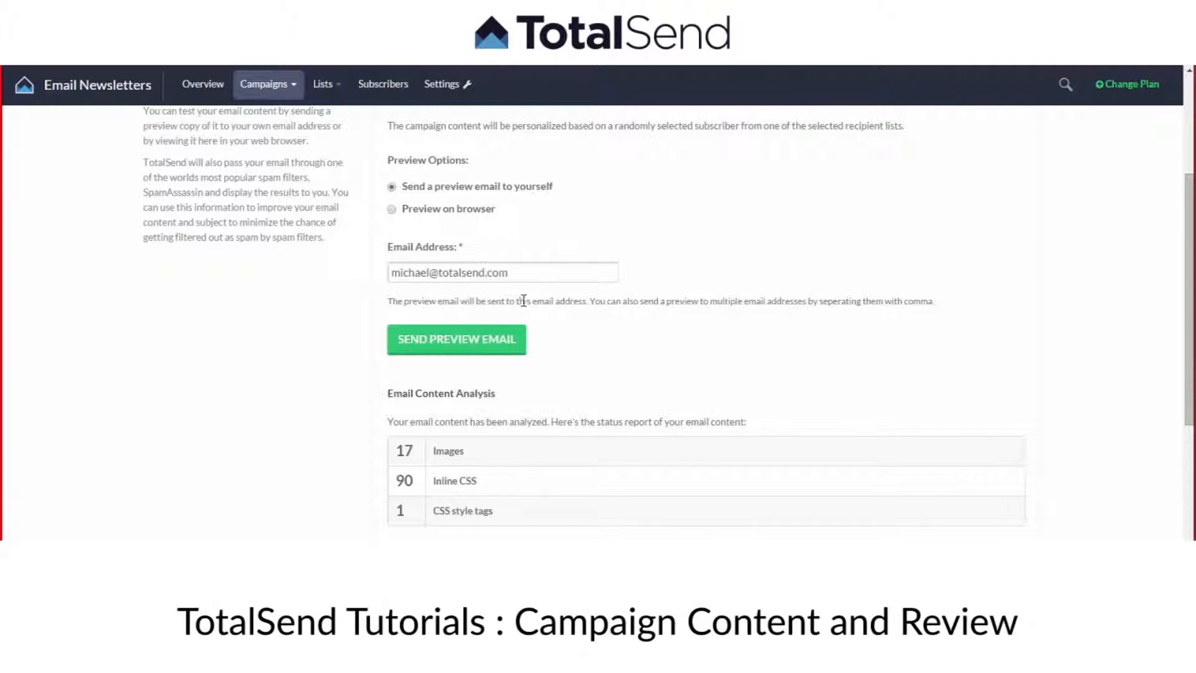
scroll(524, 301, "down", 6)
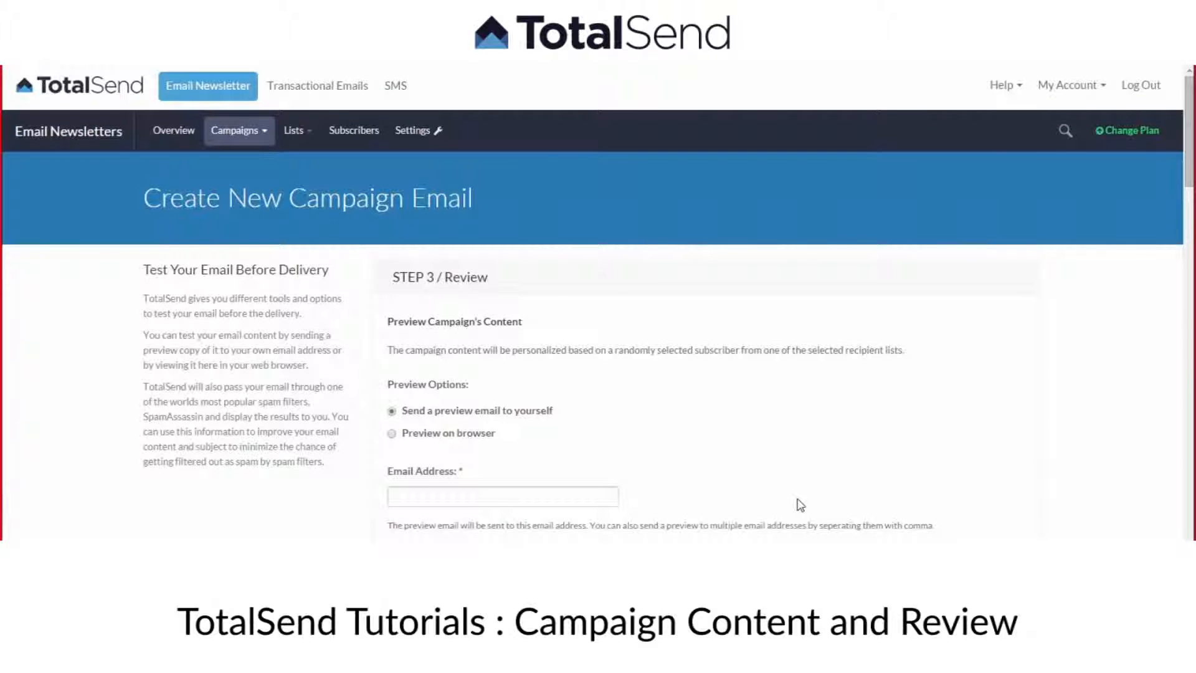
scroll(801, 505, "down", 20)
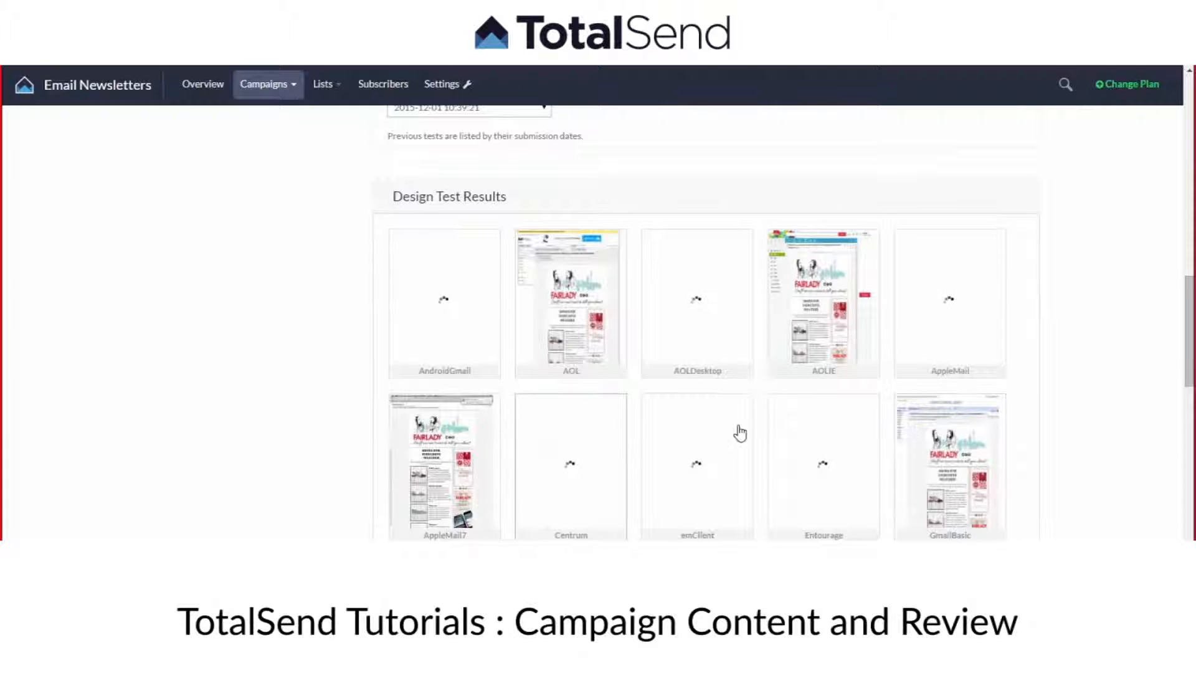
scroll(606, 394, "down", 5)
scroll(587, 376, "up", 4)
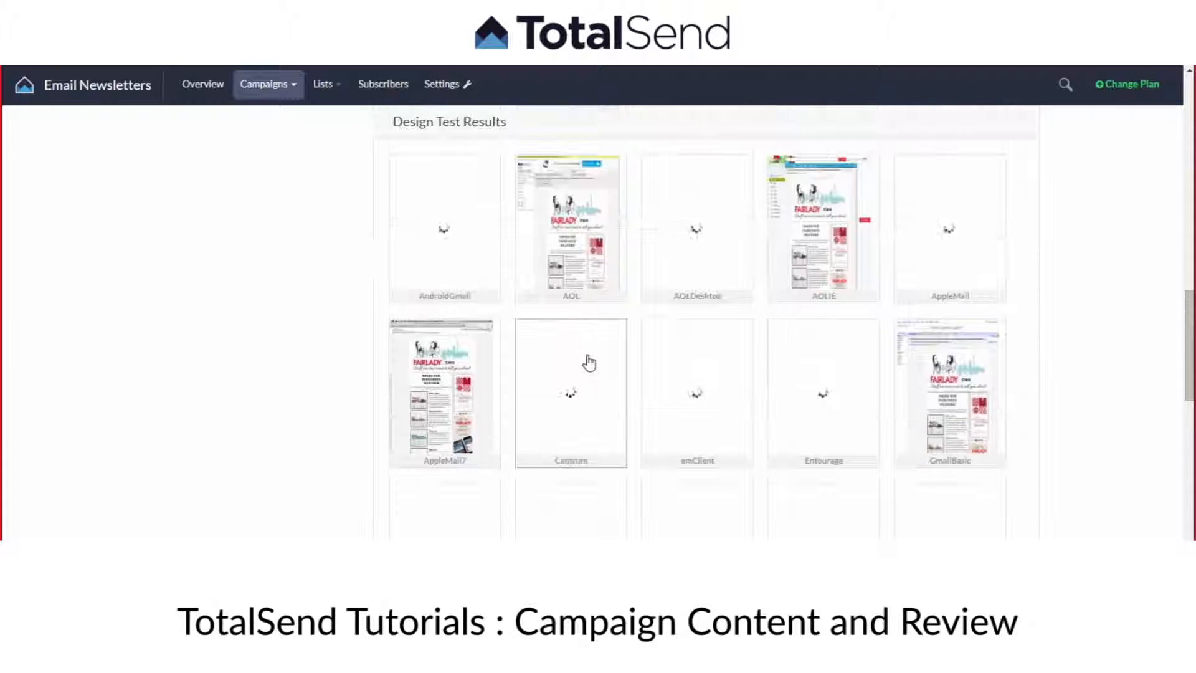
- View the AOL design test result at full size, look through the rendered newsletter and close it
left_click(573, 290)
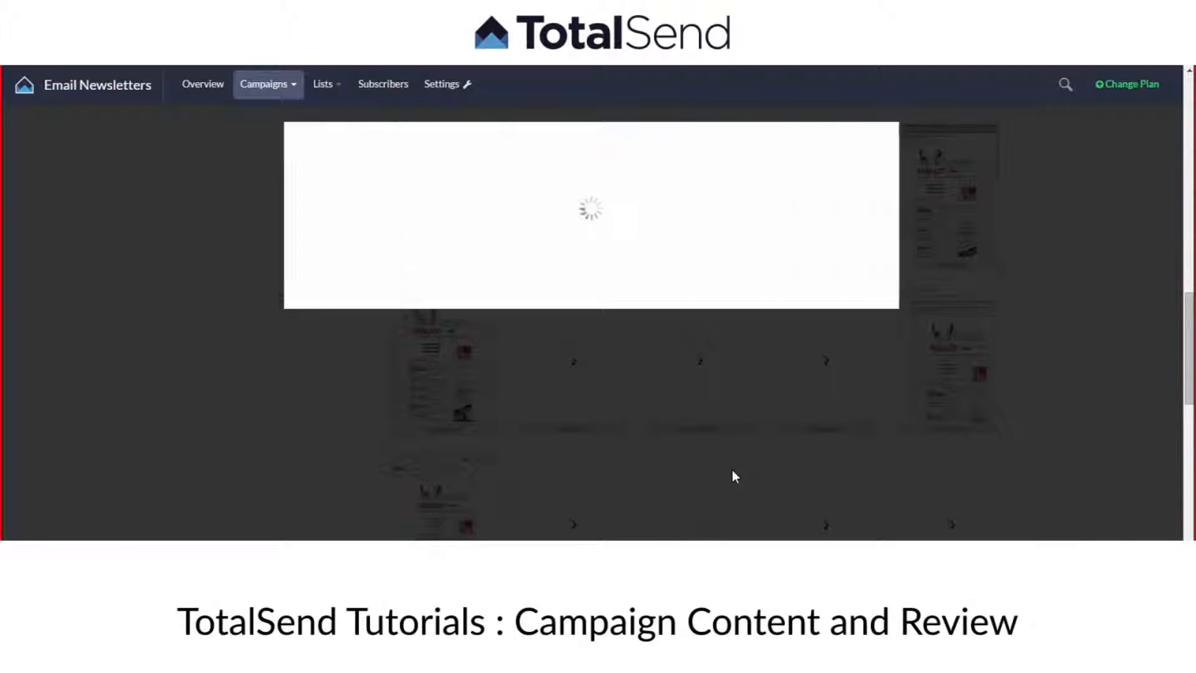
scroll(733, 471, "down", 7)
scroll(748, 474, "up", 4)
scroll(761, 477, "down", 6)
scroll(762, 481, "down", 8)
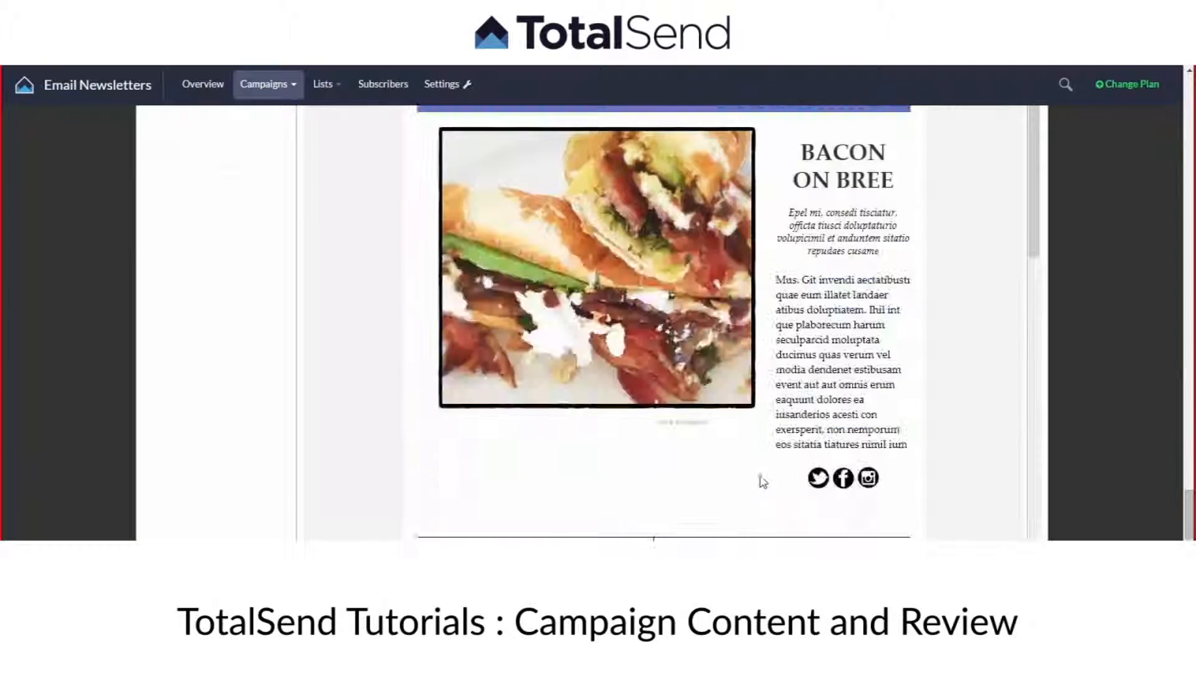
left_click(1125, 376)
- Browse the remaining design test results, including the Outlook, Gmail, iPad and iPhone renderings
scroll(757, 364, "up", 5)
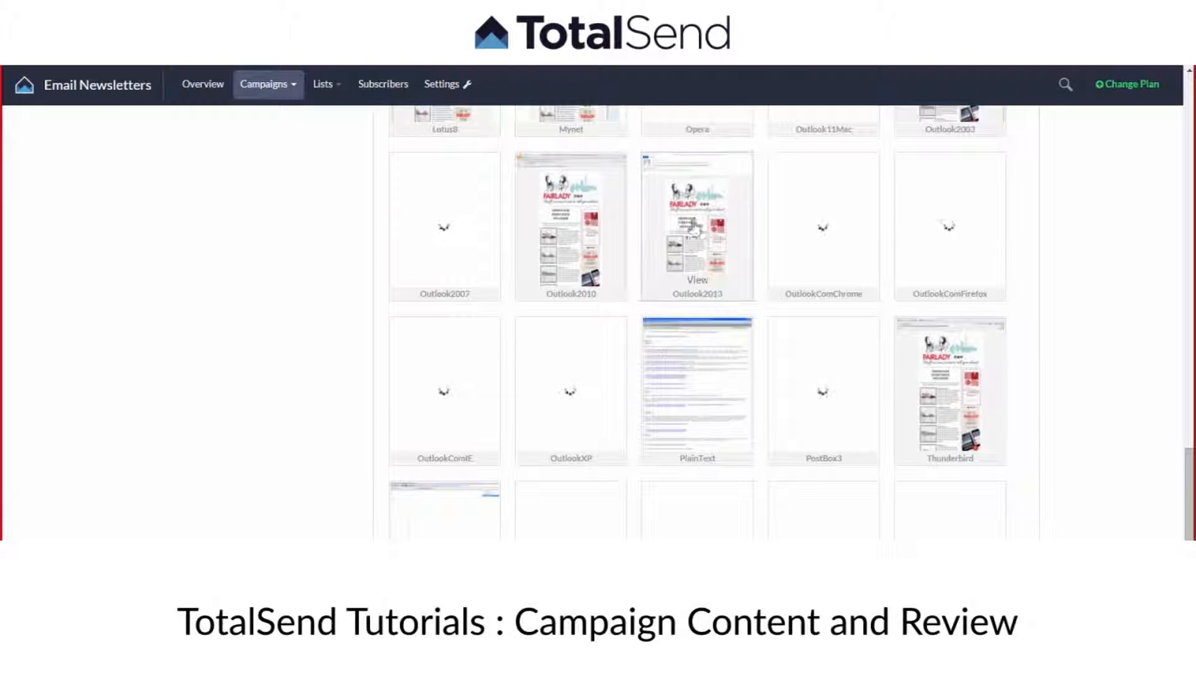
scroll(804, 318, "up", 1)
scroll(803, 318, "up", 2)
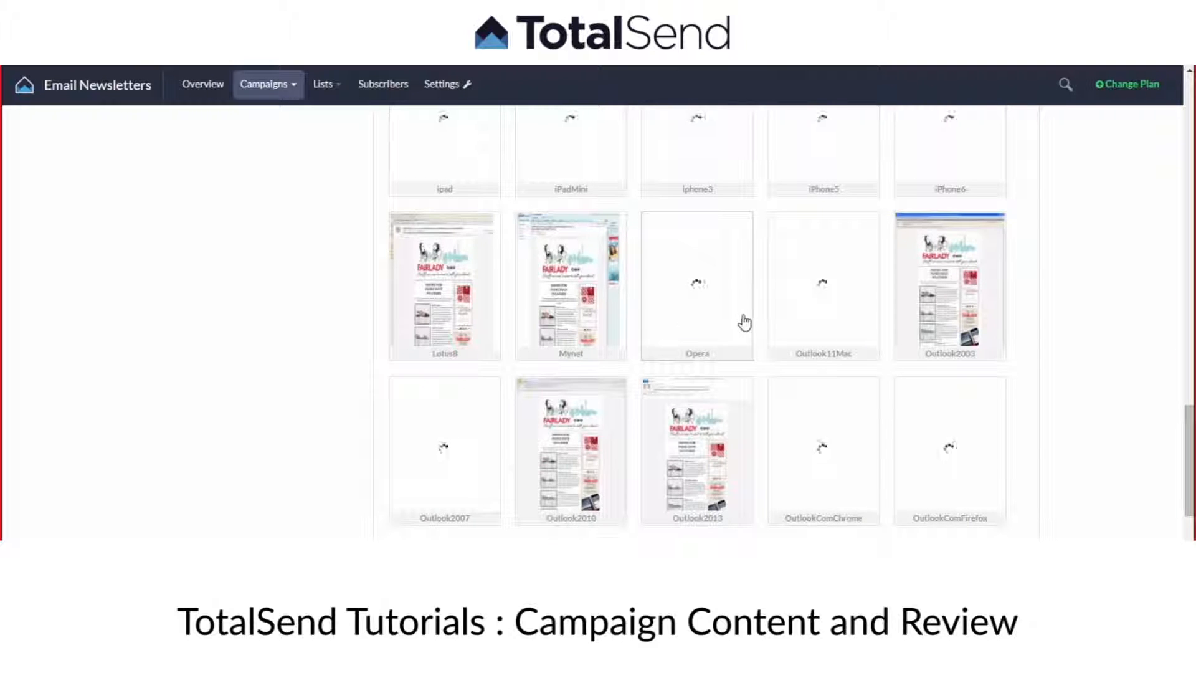
scroll(806, 307, "up", 2)
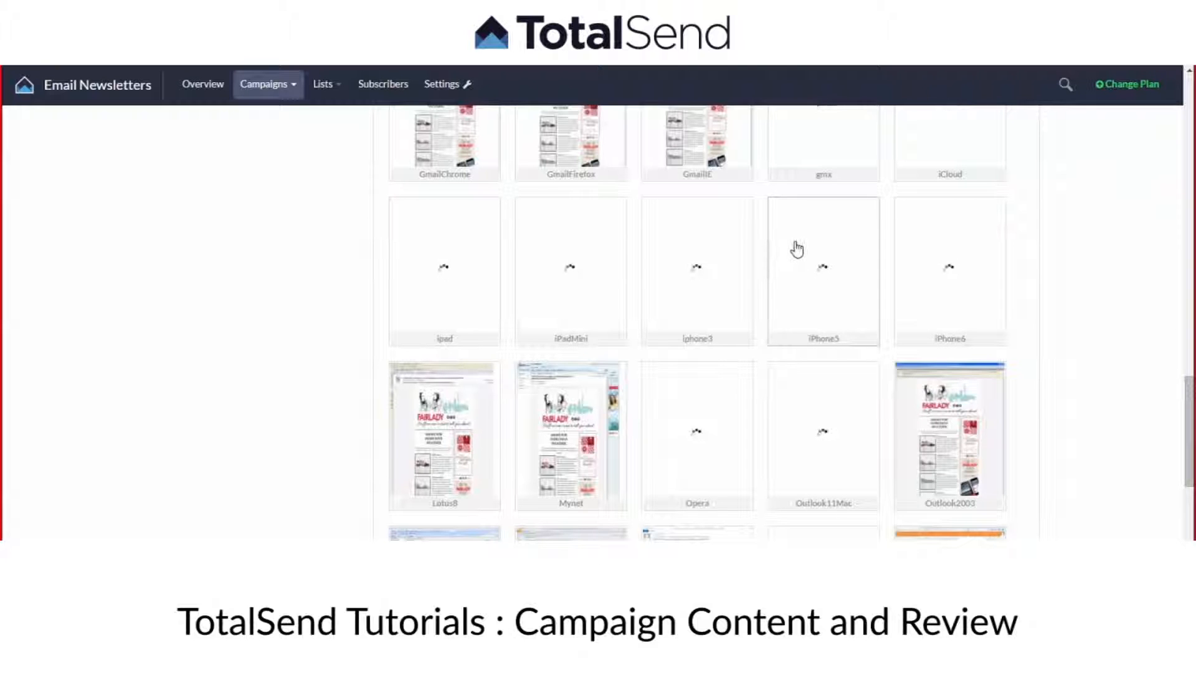
scroll(785, 254, "up", 3)
scroll(783, 272, "down", 6)
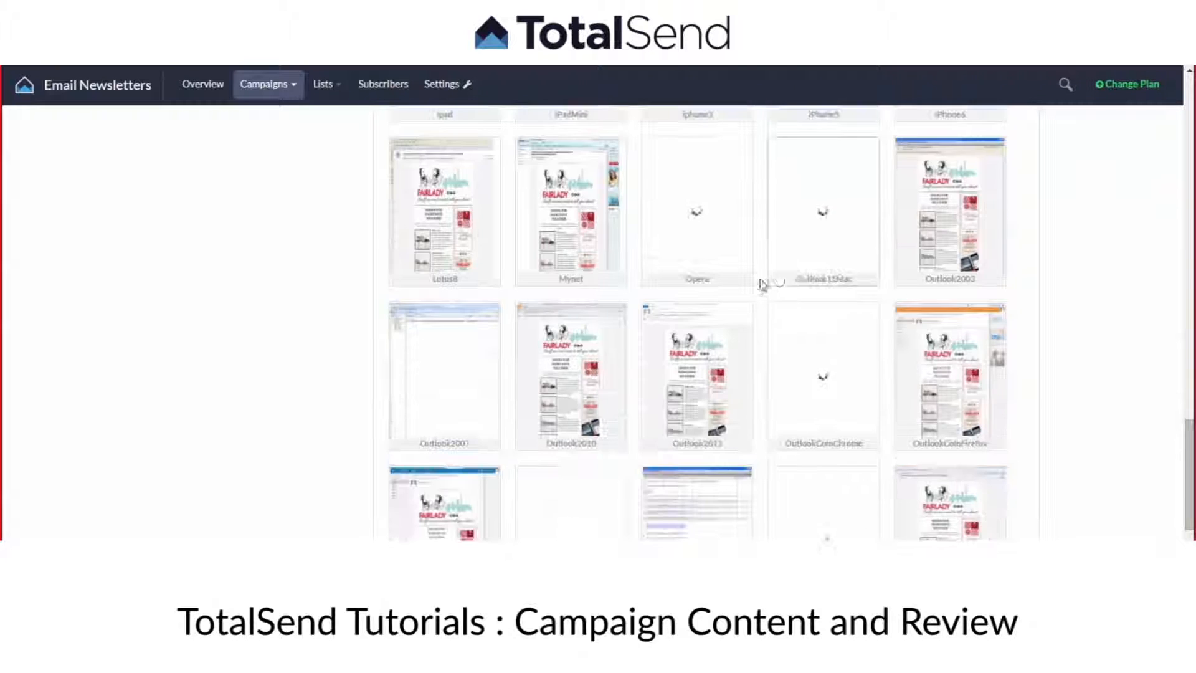
scroll(754, 287, "up", 3)
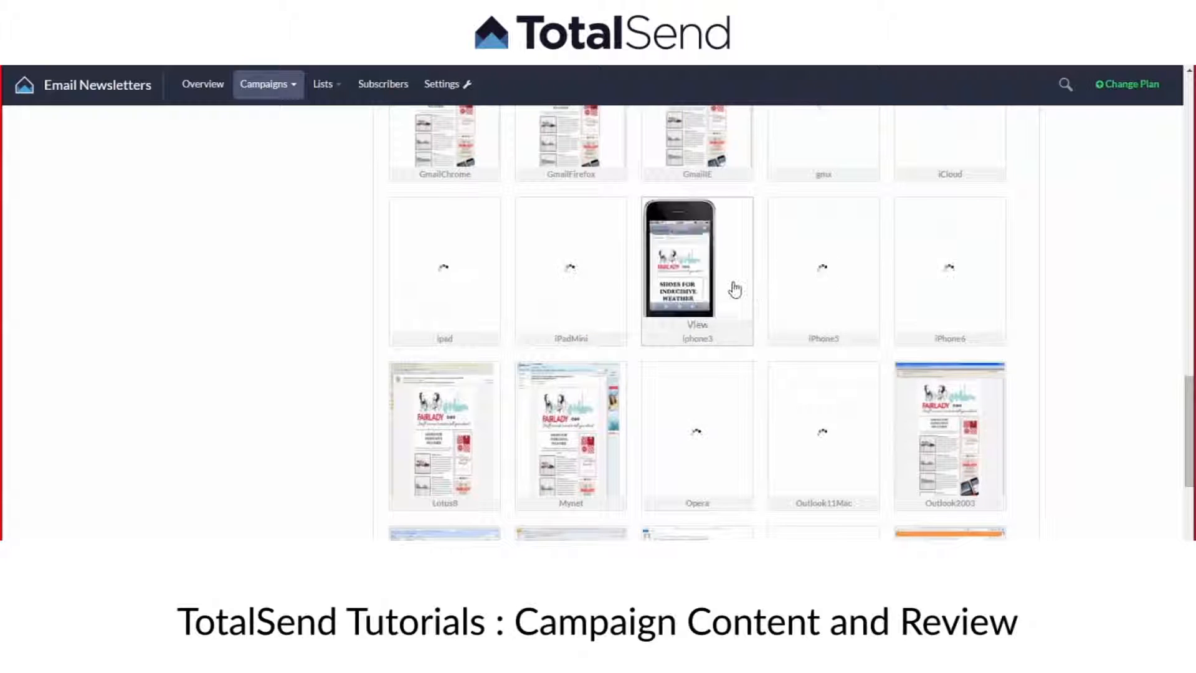